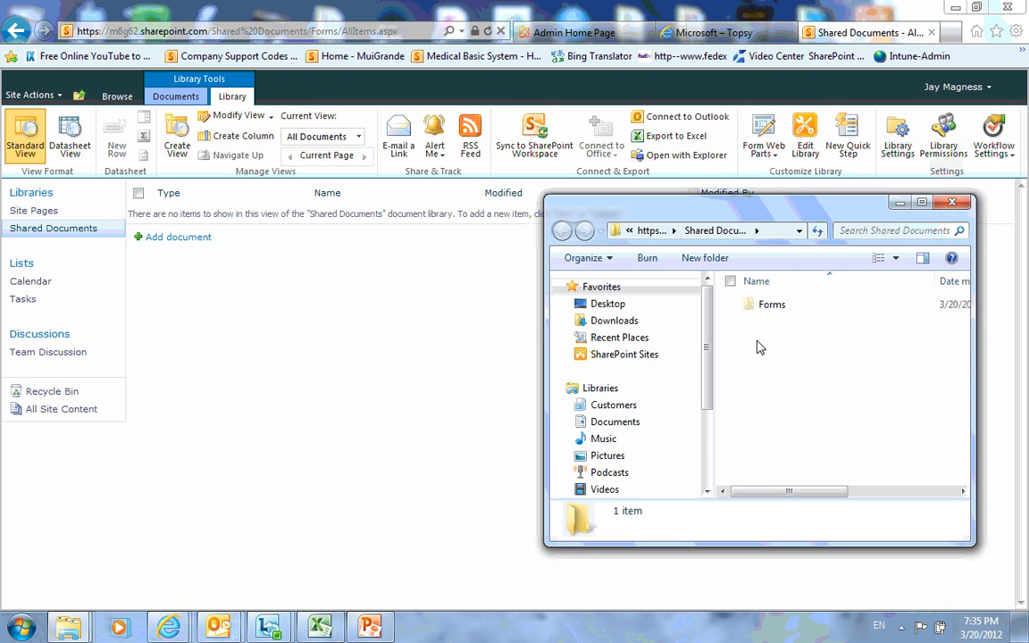
Sort local Documents by name and copy the Whole House XPS from Demo and research into Shared Documents.
{"action": "mouse_move", "coordinate": [68, 627]}
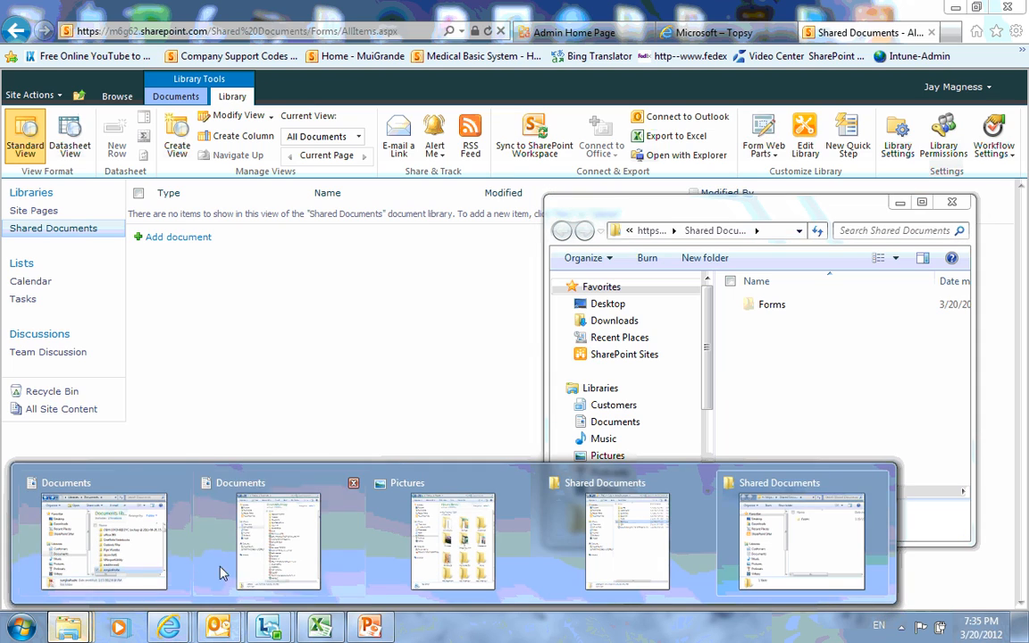
{"action": "mouse_move", "coordinate": [256, 559]}
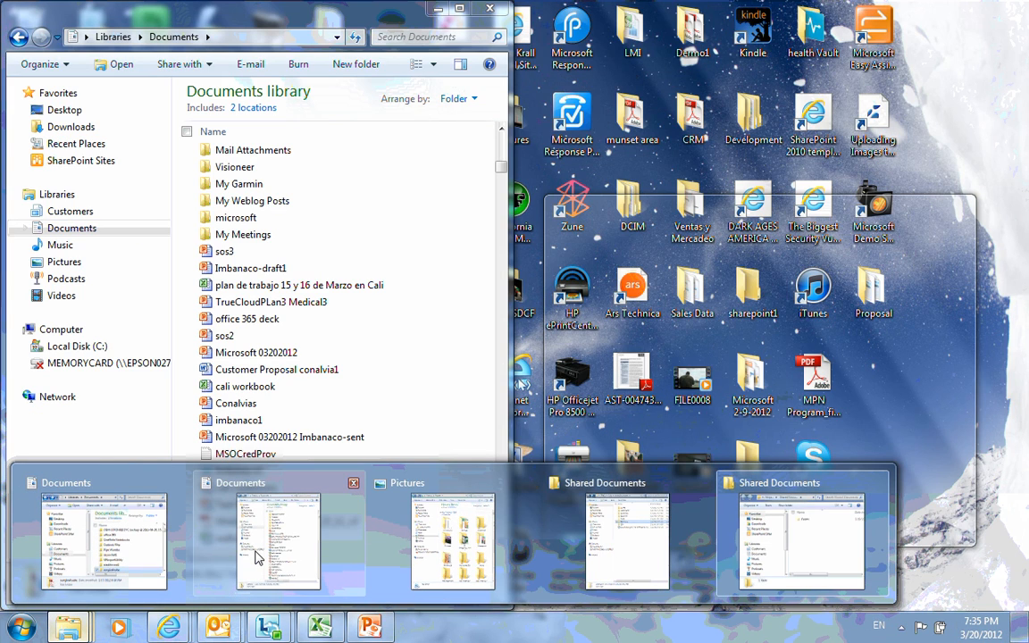
{"action": "left_click", "coordinate": [257, 558]}
{"action": "scroll", "coordinate": [259, 160], "scroll_direction": "up", "scroll_amount": 10}
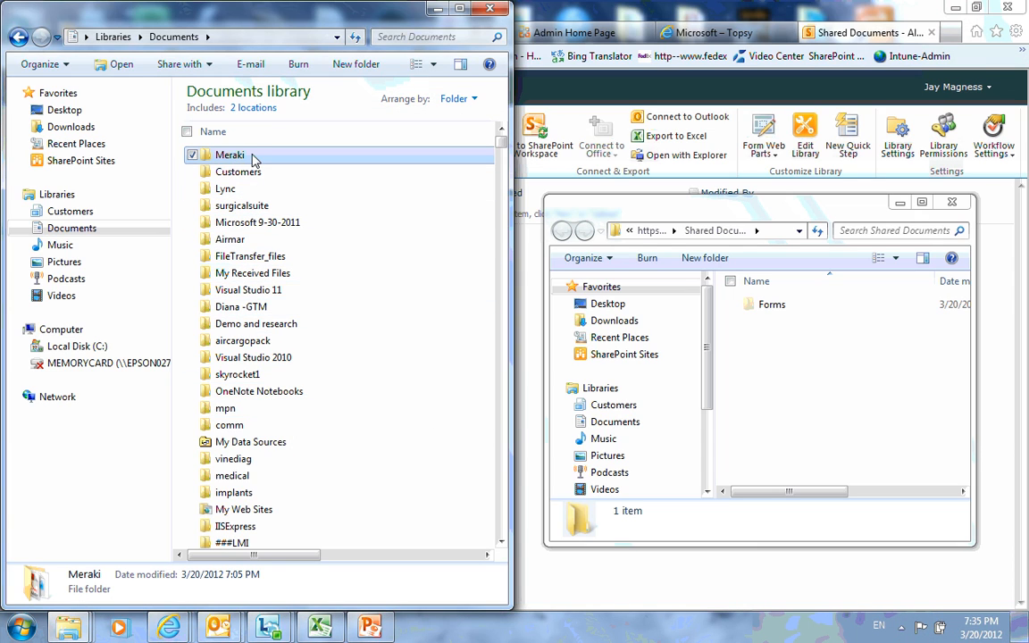
{"action": "left_click", "coordinate": [246, 133]}
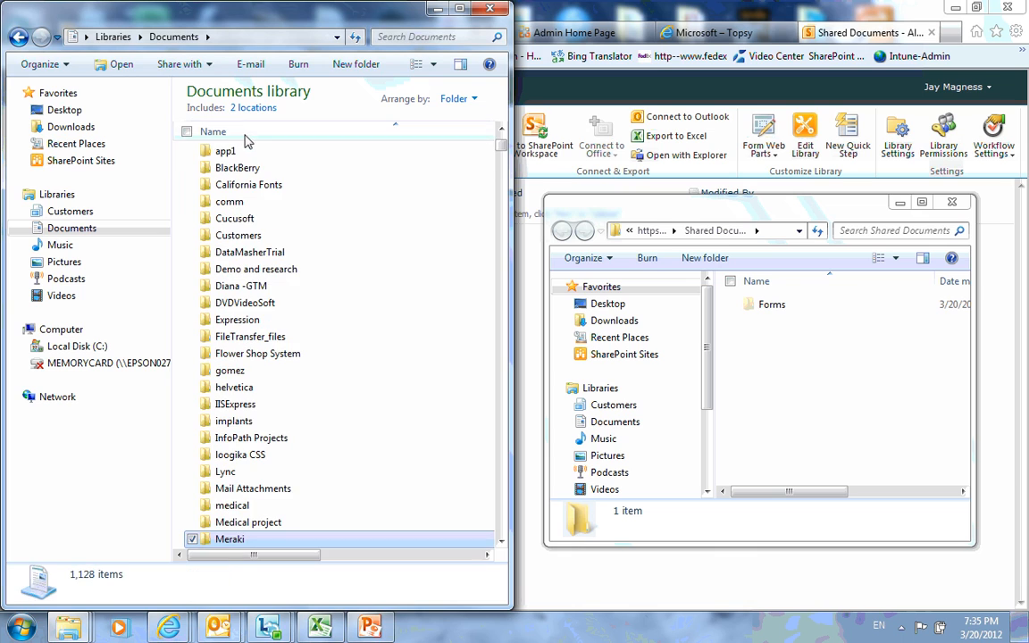
{"action": "double_click", "coordinate": [259, 269]}
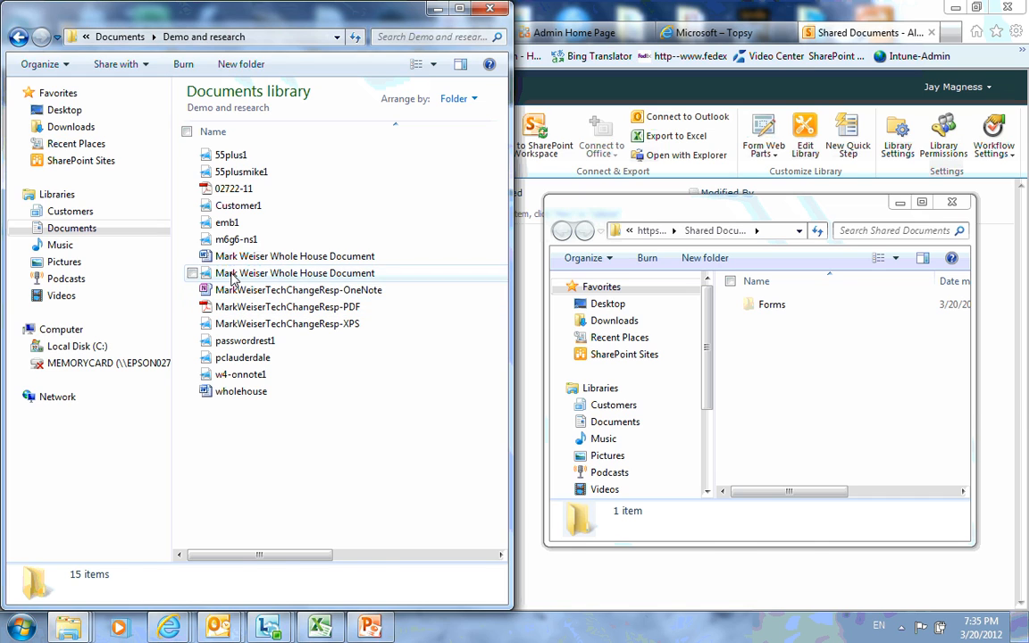
{"action": "left_click_drag", "start_coordinate": [241, 273], "coordinate": [876, 395]}
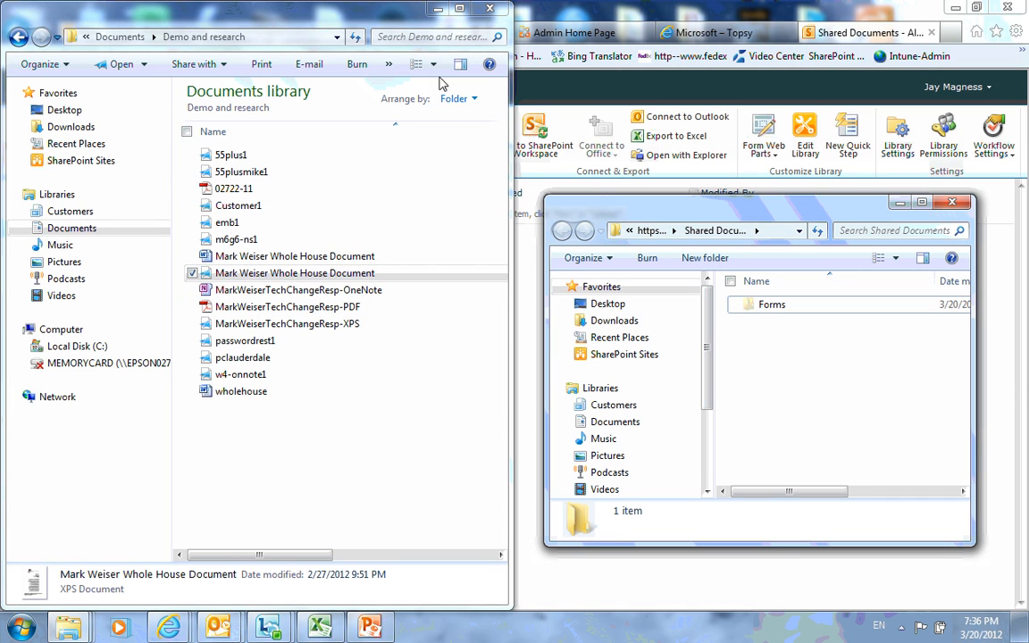
Refresh the Shared Documents library, open the new Whole House document, then return to the library.
{"action": "left_click", "coordinate": [434, 9]}
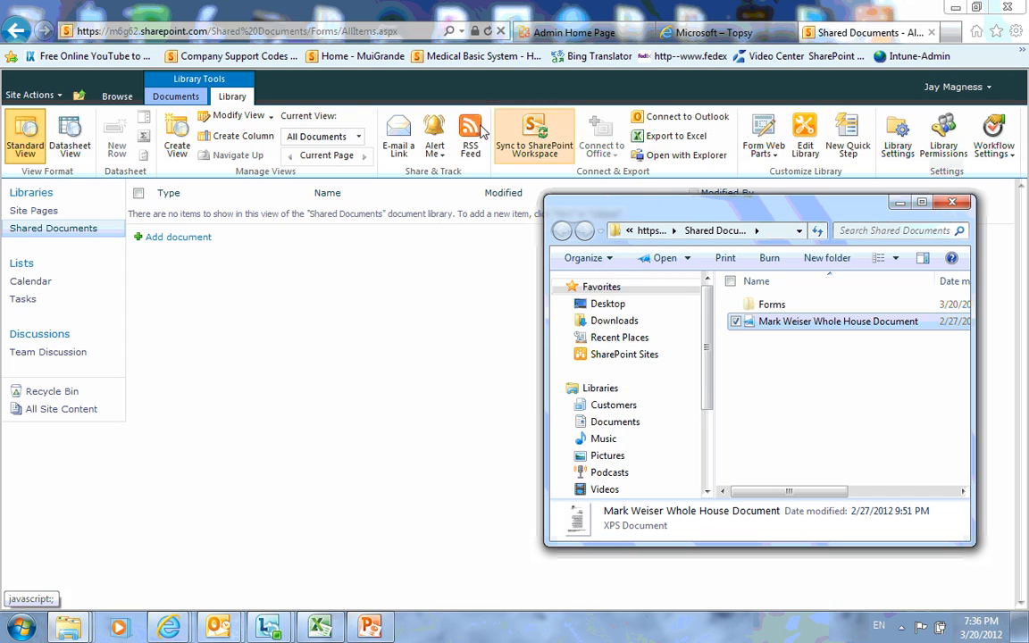
{"action": "left_click", "coordinate": [415, 16]}
{"action": "left_click", "coordinate": [488, 30]}
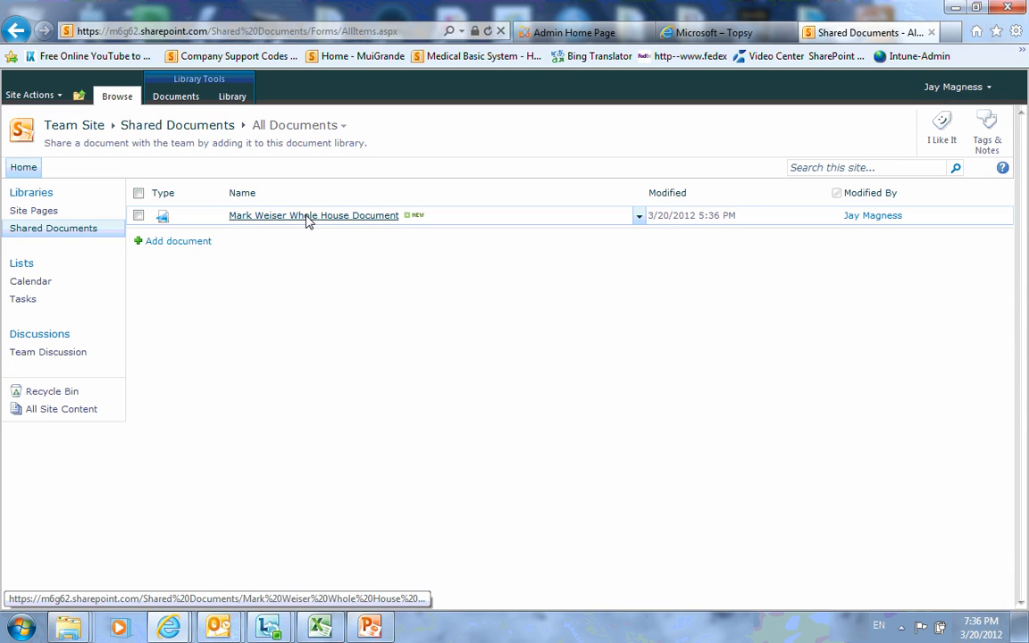
{"action": "left_click", "coordinate": [306, 217]}
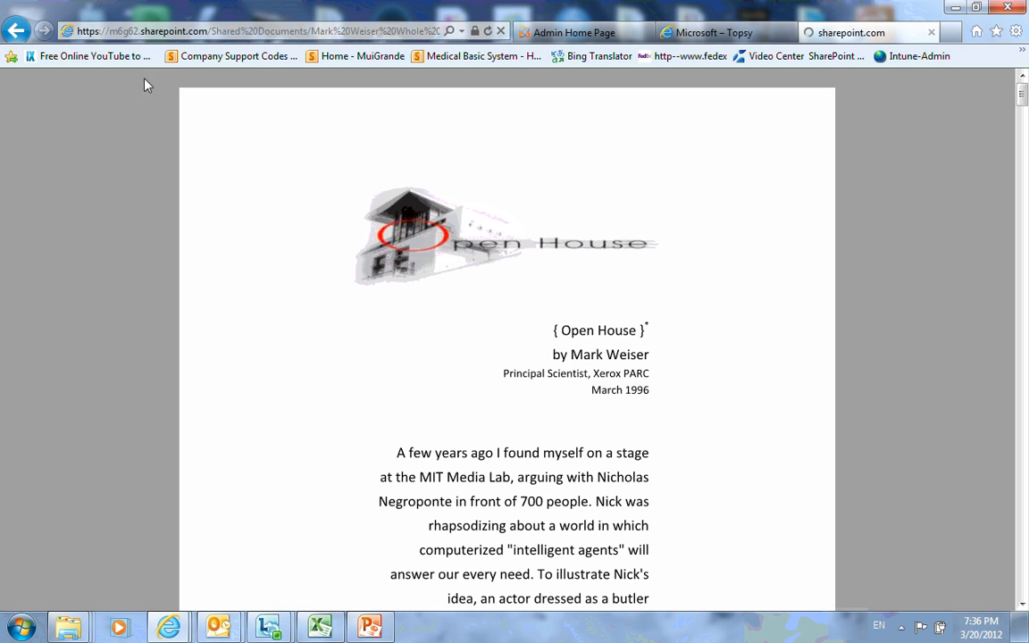
{"action": "left_click", "coordinate": [16, 31]}
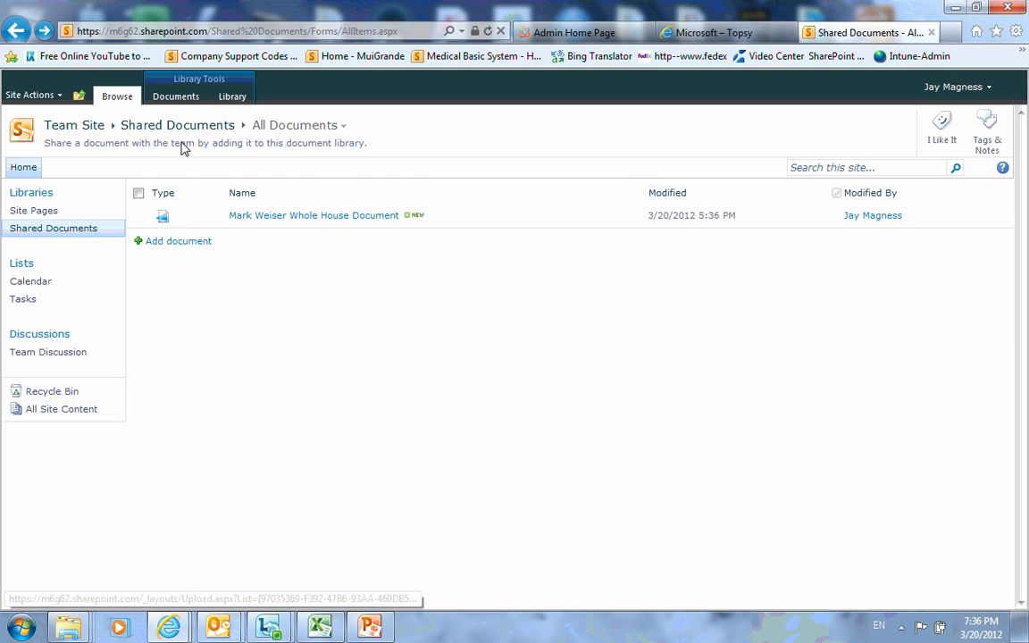
Go from the Team Site home page through Site Settings to People and Groups.
{"action": "left_click", "coordinate": [89, 130]}
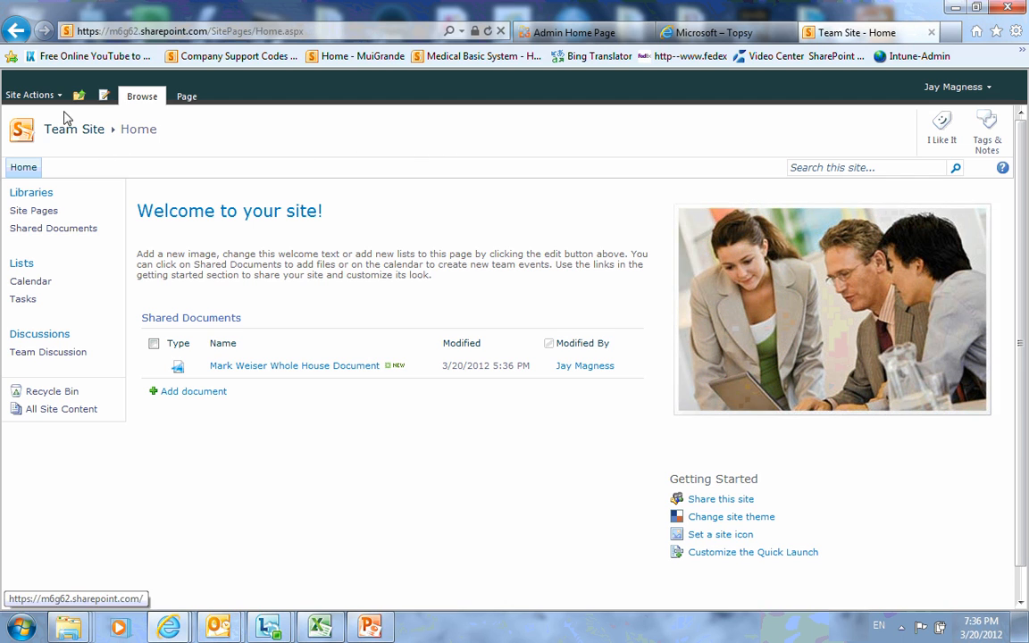
{"action": "left_click", "coordinate": [59, 96]}
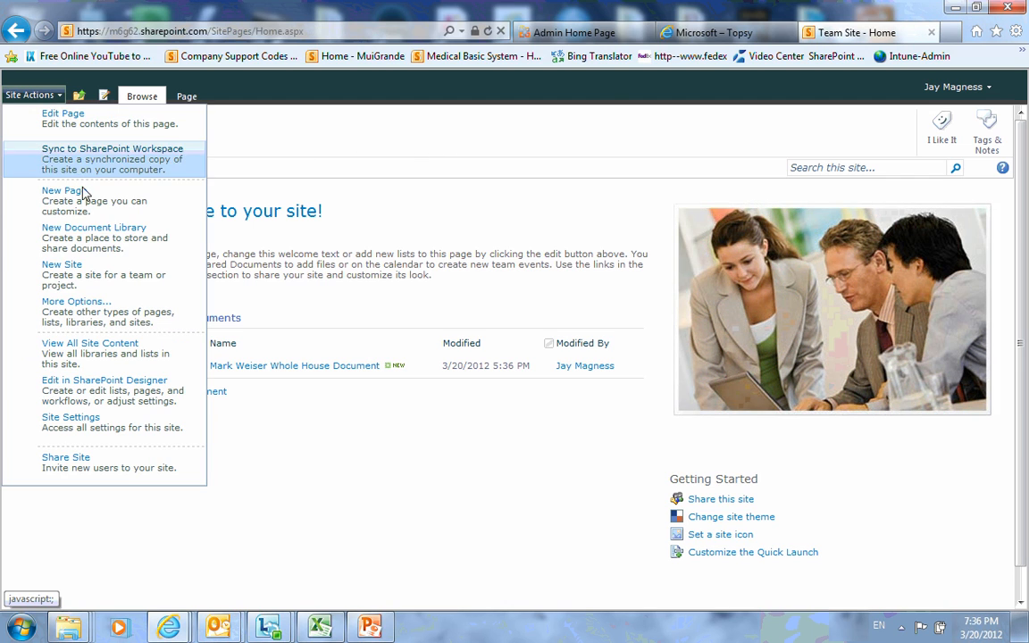
{"action": "left_click", "coordinate": [69, 431]}
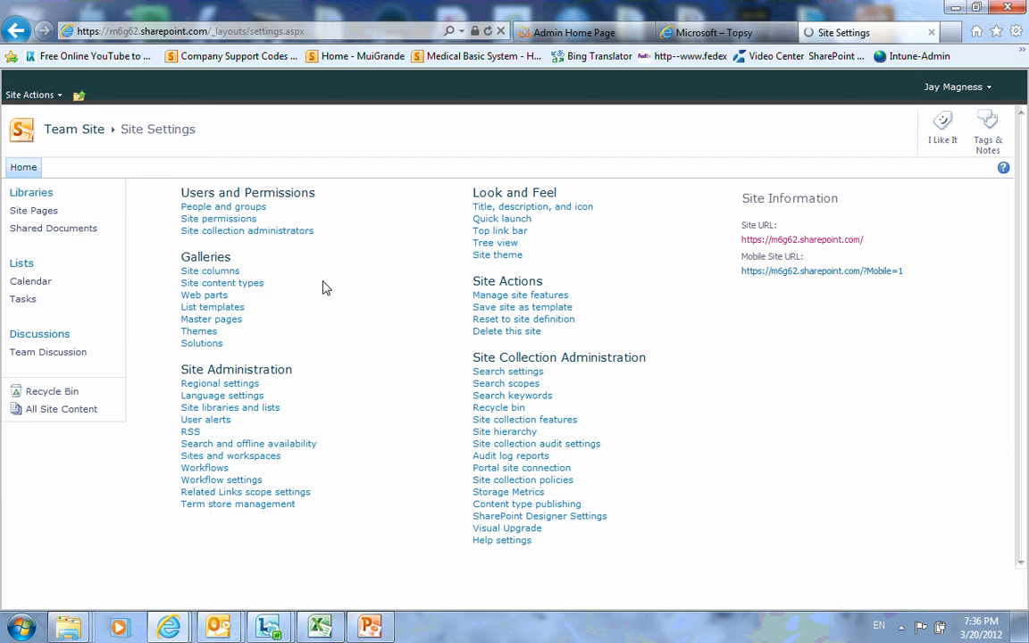
{"action": "left_click", "coordinate": [234, 207]}
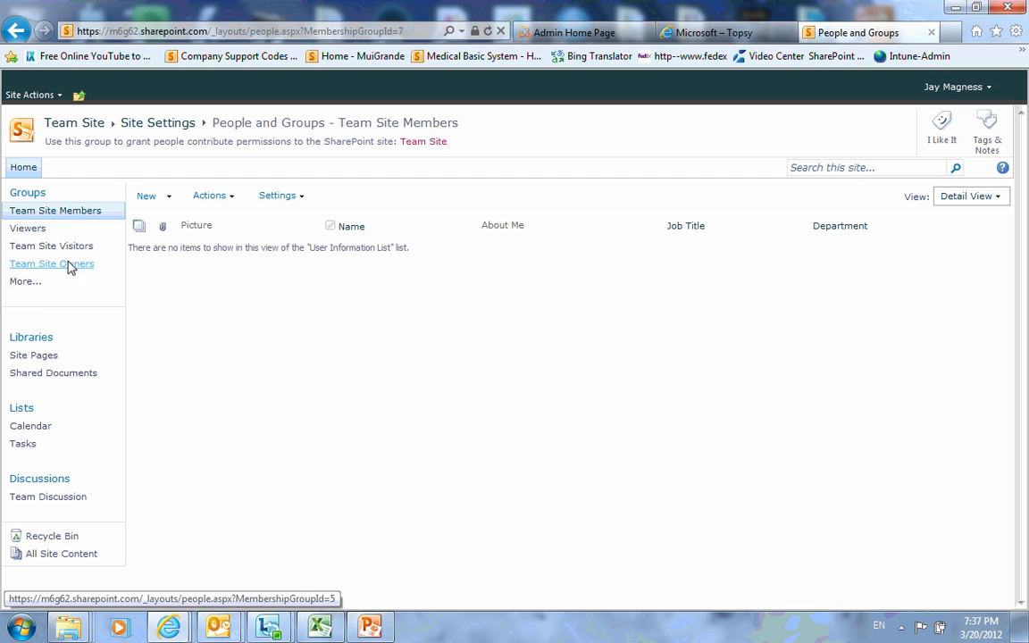
Add a user to Team Site Members with New > Add Users, verifying the name first.
{"action": "left_click", "coordinate": [169, 199]}
{"action": "left_click", "coordinate": [177, 222]}
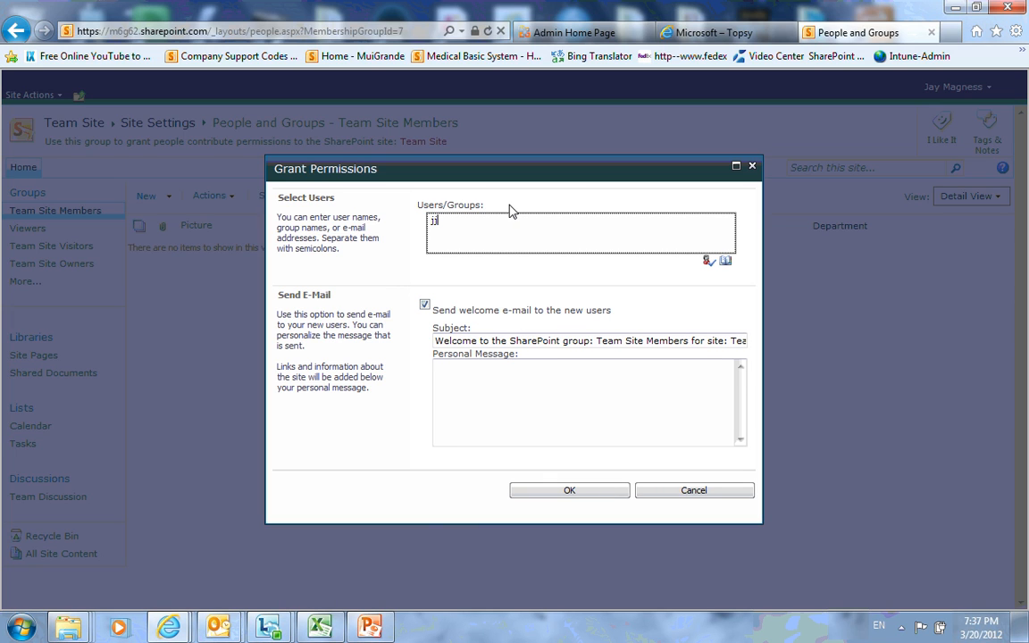
{"action": "left_click", "coordinate": [708, 262]}
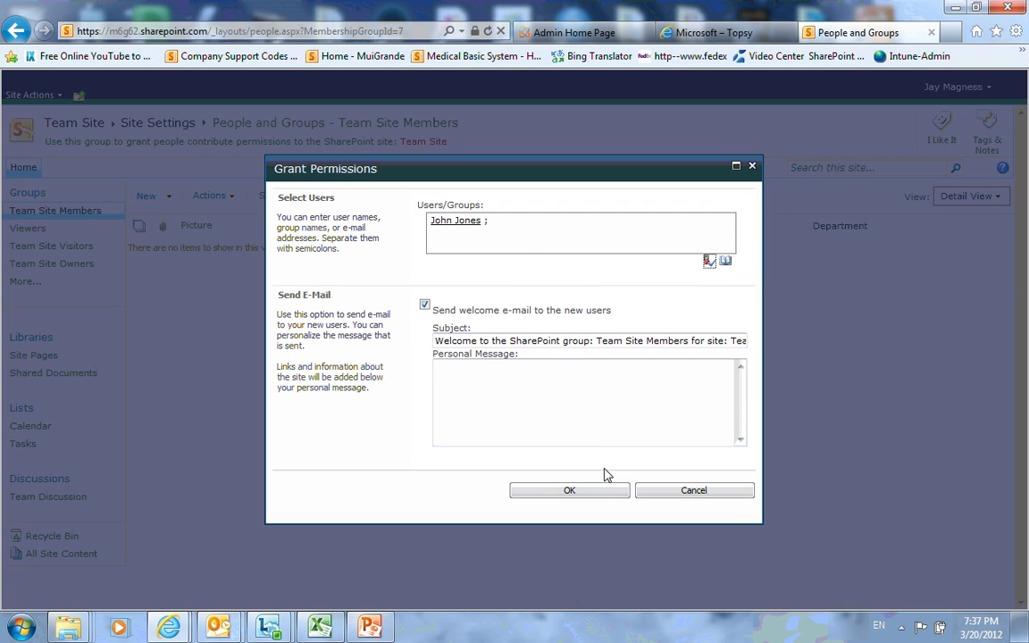
{"action": "left_click", "coordinate": [599, 496]}
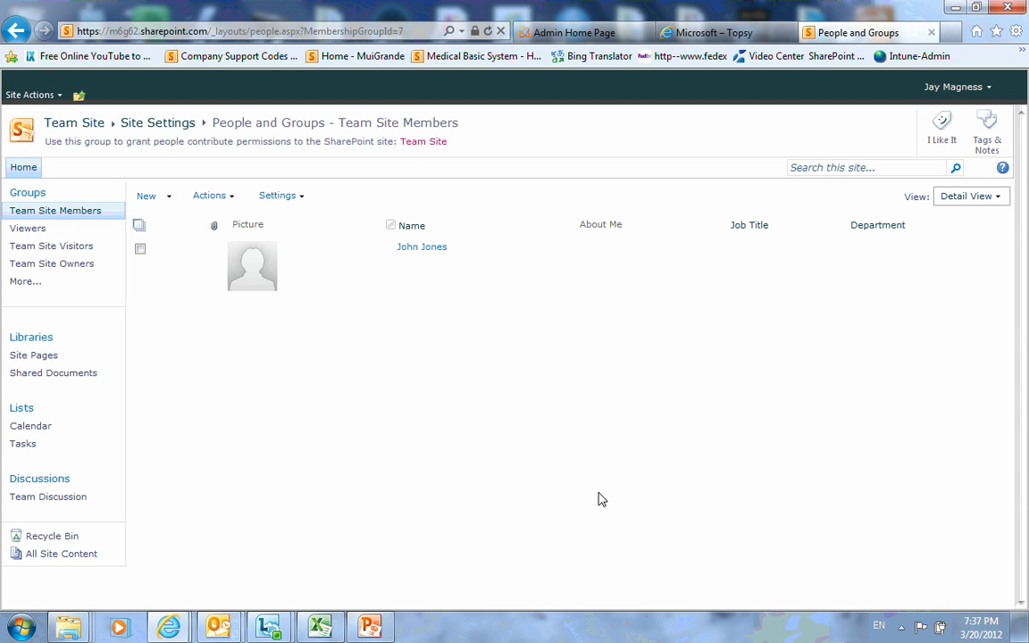
Close the Team Site tab and open Lync Online management from the admin home page.
{"action": "left_click", "coordinate": [73, 125]}
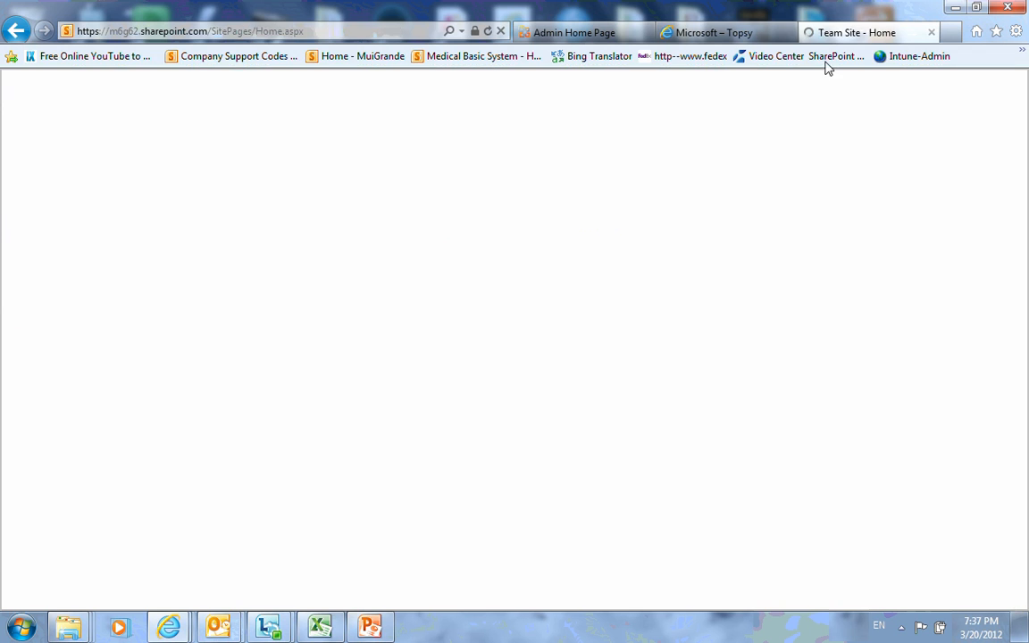
{"action": "left_click", "coordinate": [936, 33]}
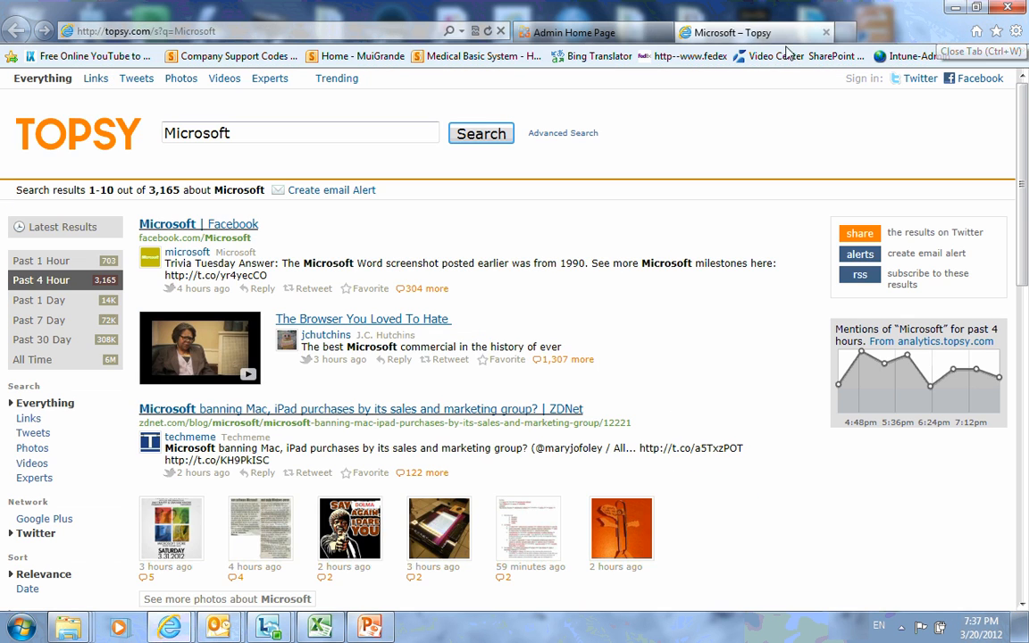
{"action": "left_click", "coordinate": [581, 33]}
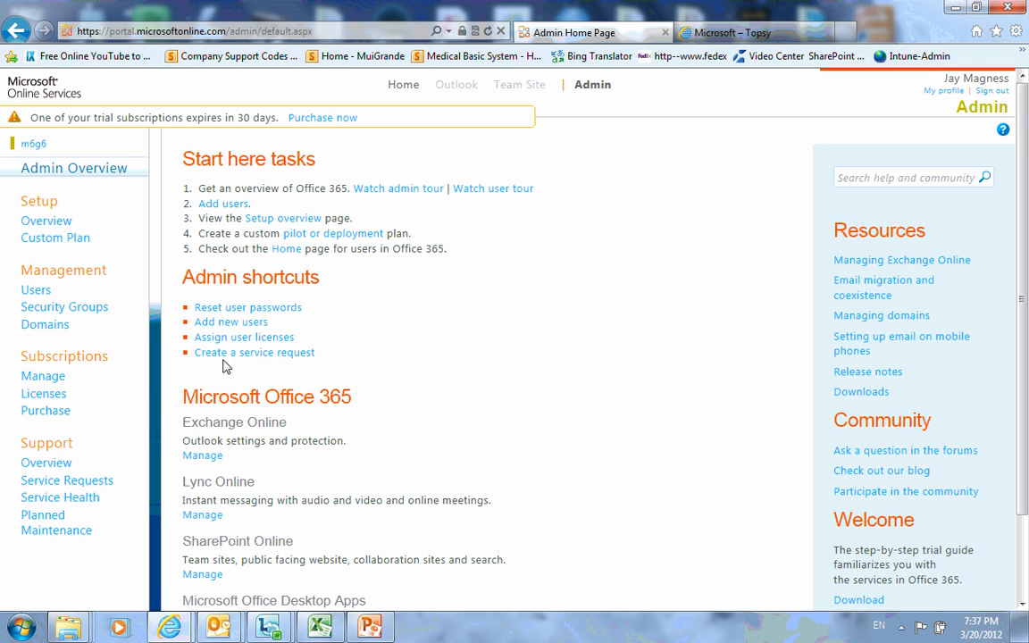
{"action": "left_click", "coordinate": [200, 516]}
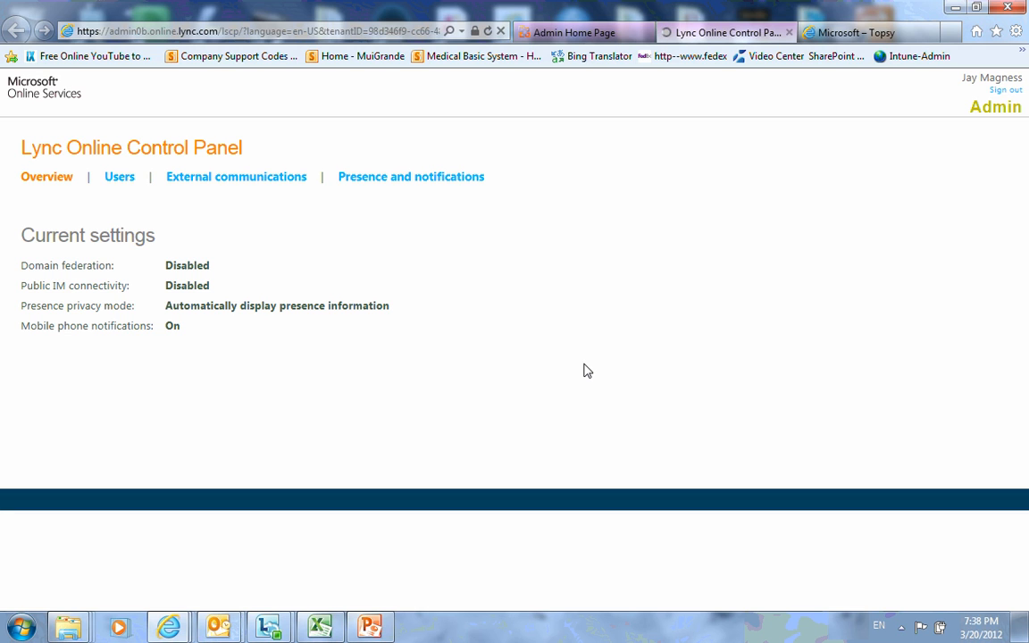
Set domain federation to all domains except blocked ones, review presence settings, and close the panel.
{"action": "left_click", "coordinate": [254, 182]}
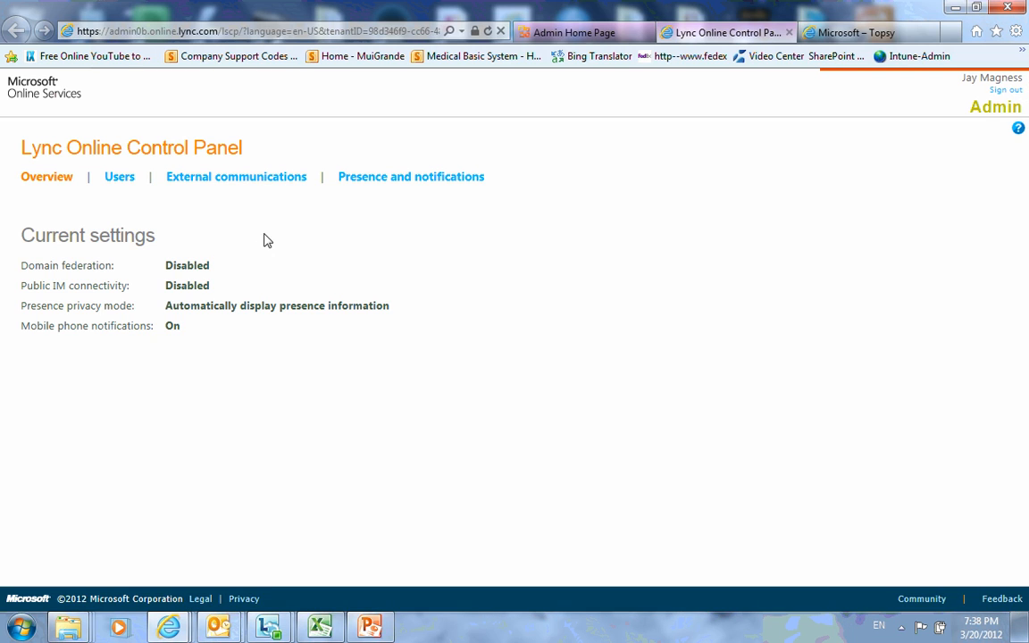
{"action": "left_click", "coordinate": [228, 185]}
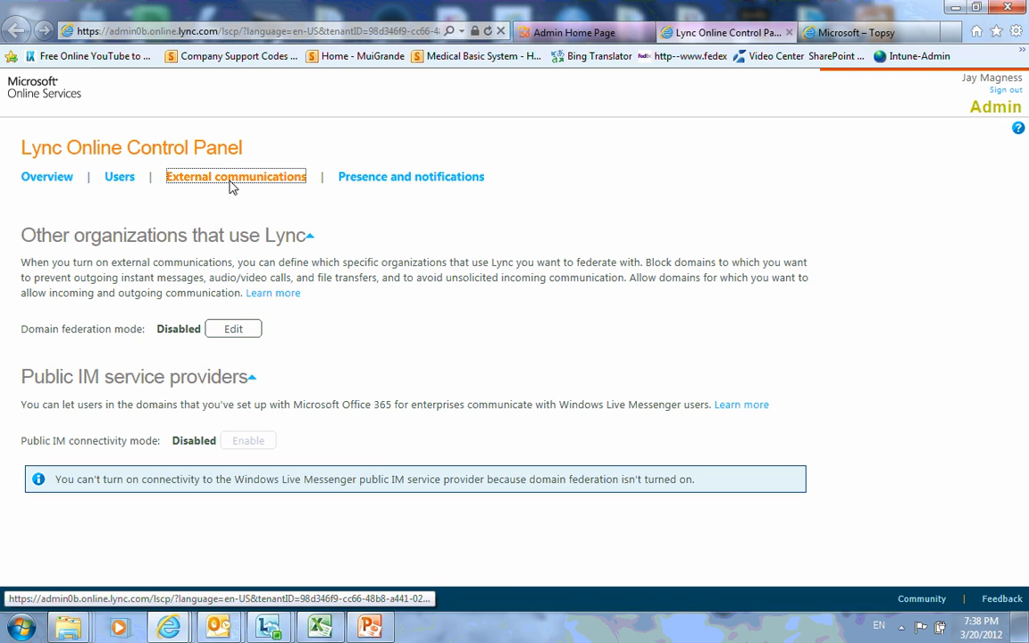
{"action": "left_click", "coordinate": [236, 331]}
{"action": "left_click", "coordinate": [315, 299]}
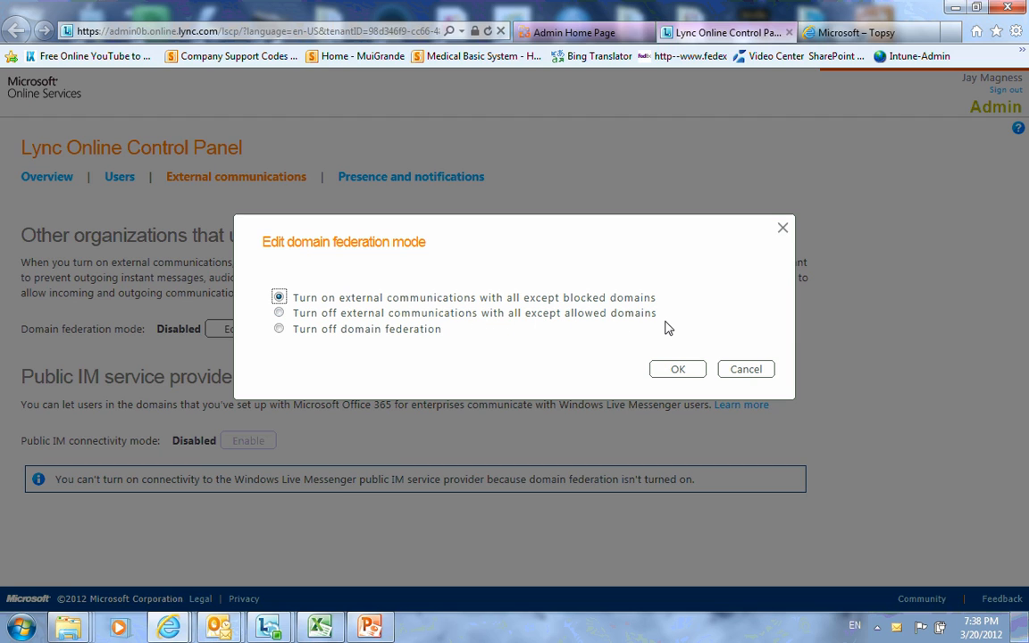
{"action": "left_click", "coordinate": [677, 369]}
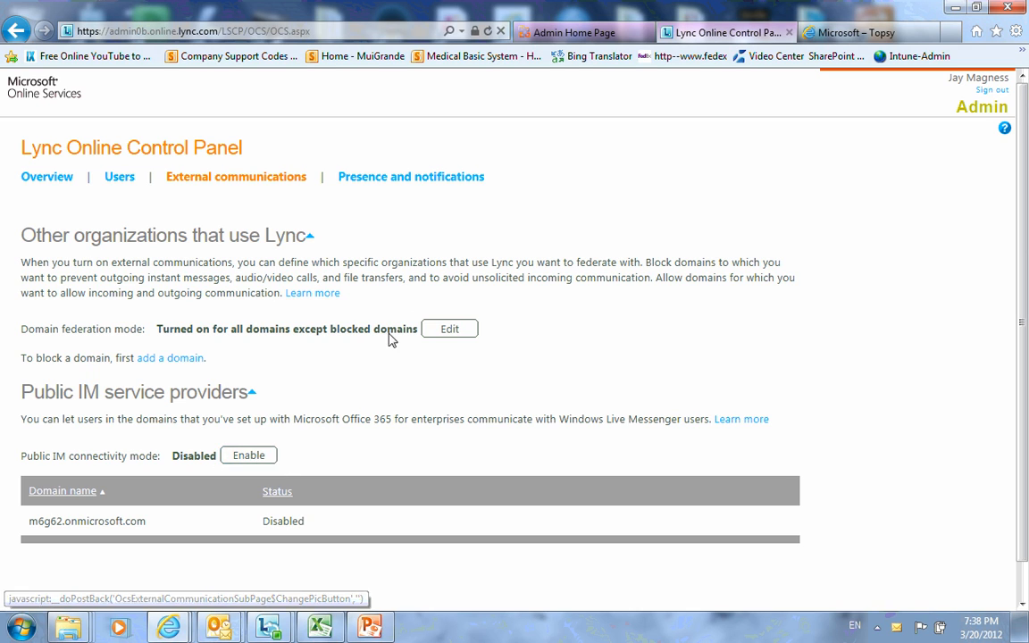
{"action": "left_click", "coordinate": [413, 188]}
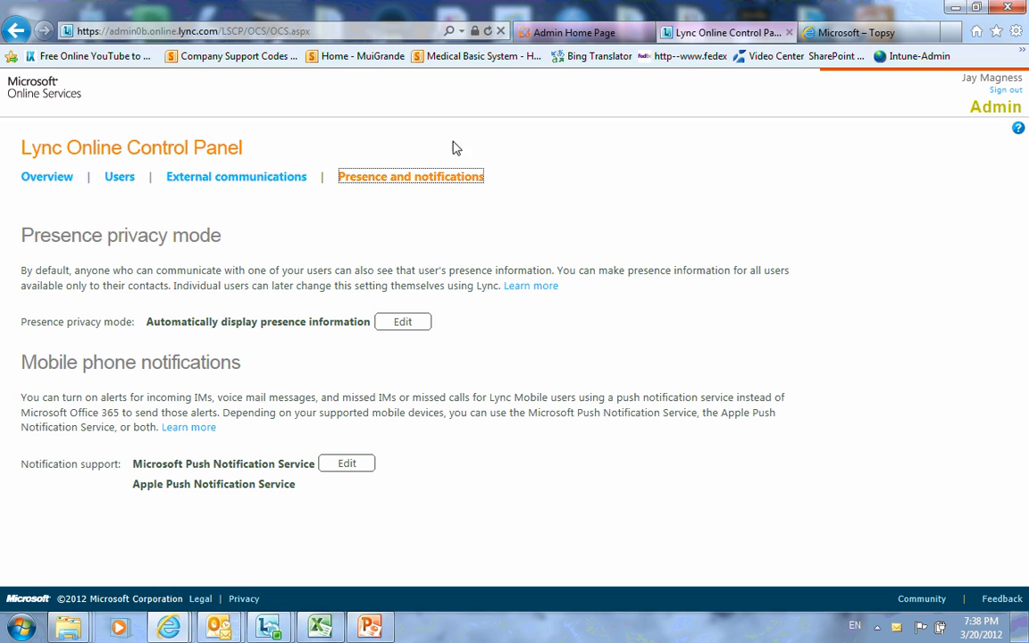
{"action": "left_click", "coordinate": [789, 33]}
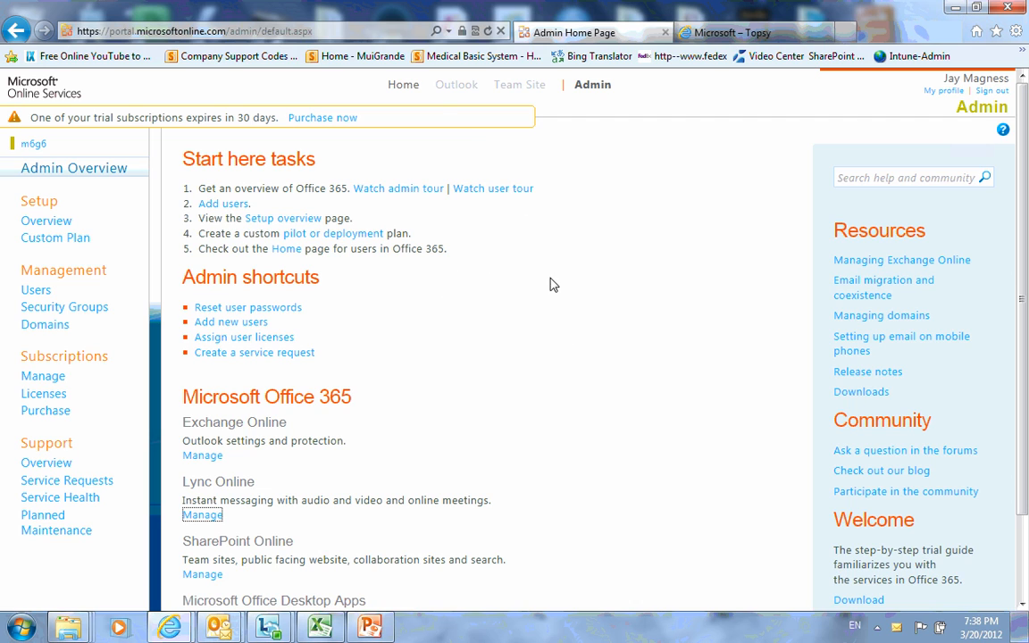
Open the portal's Downloads page and review its Office Professional Plus, Lync and desktop setup sections.
{"action": "left_click", "coordinate": [404, 84]}
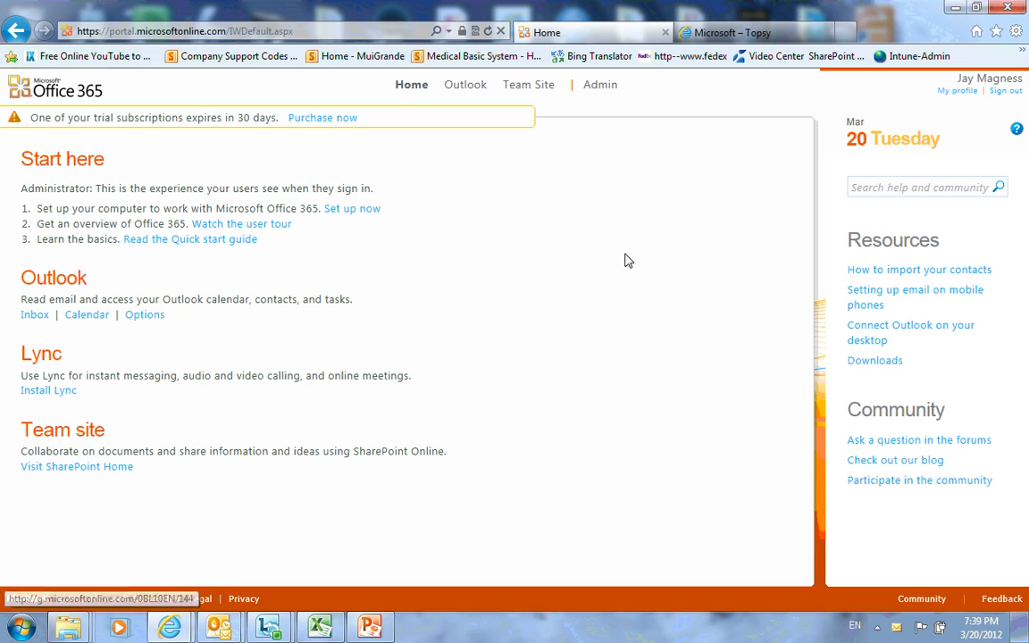
{"action": "left_click", "coordinate": [344, 212]}
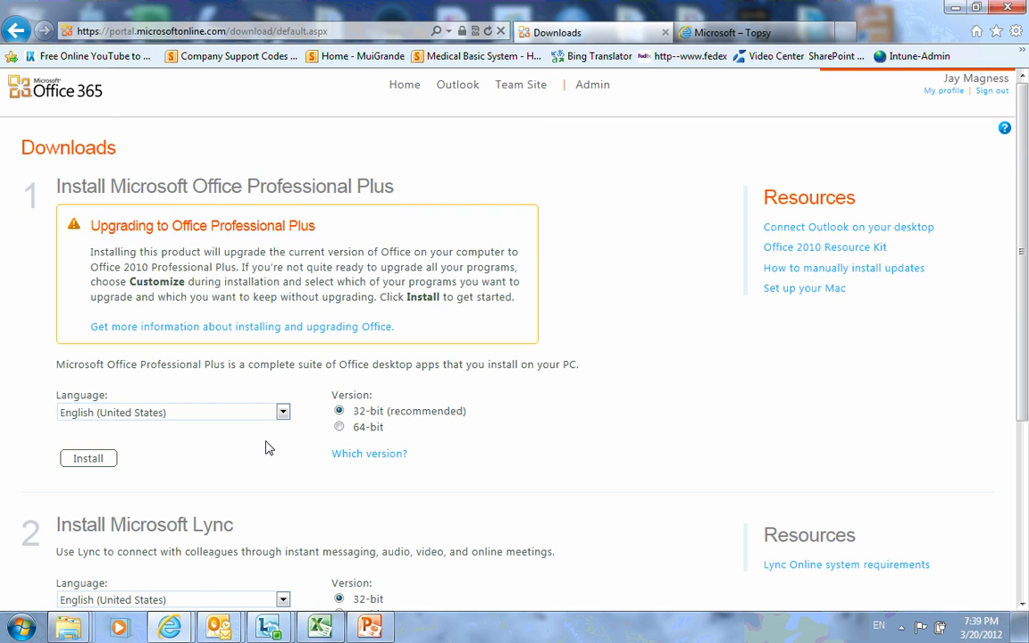
{"action": "scroll", "coordinate": [269, 445], "scroll_direction": "down", "scroll_amount": 3}
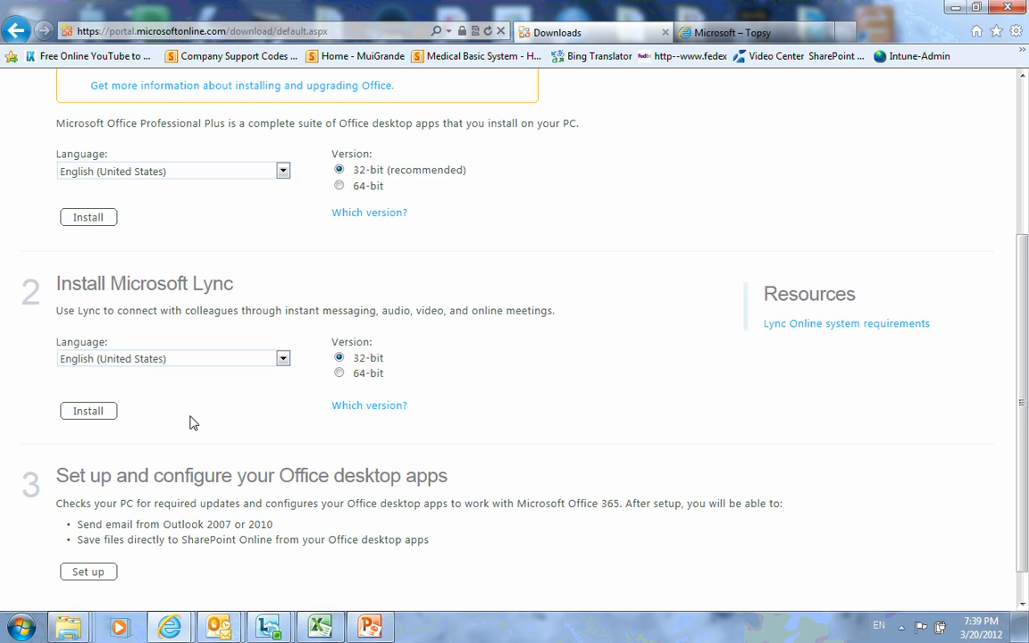
{"action": "scroll", "coordinate": [190, 420], "scroll_direction": "down", "scroll_amount": 1}
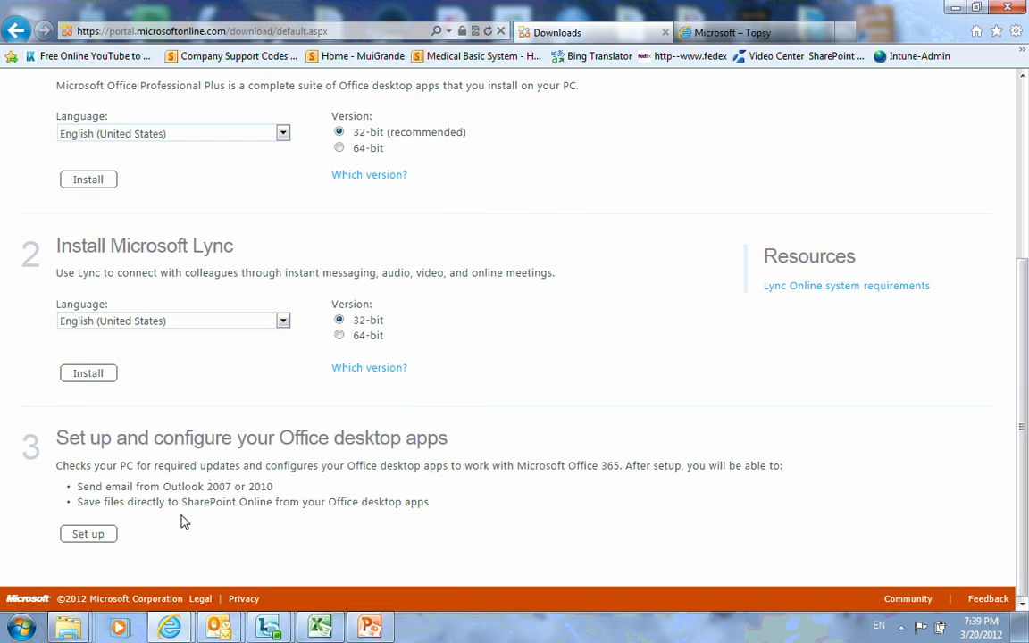
{"action": "scroll", "coordinate": [539, 376], "scroll_direction": "up", "scroll_amount": 2}
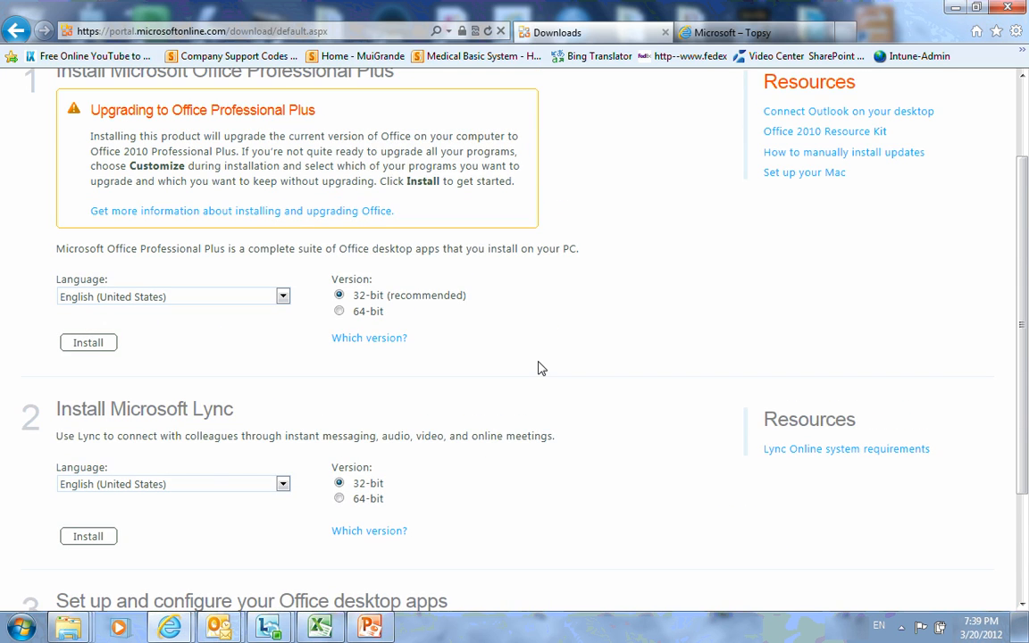
{"action": "scroll", "coordinate": [540, 368], "scroll_direction": "up", "scroll_amount": 1}
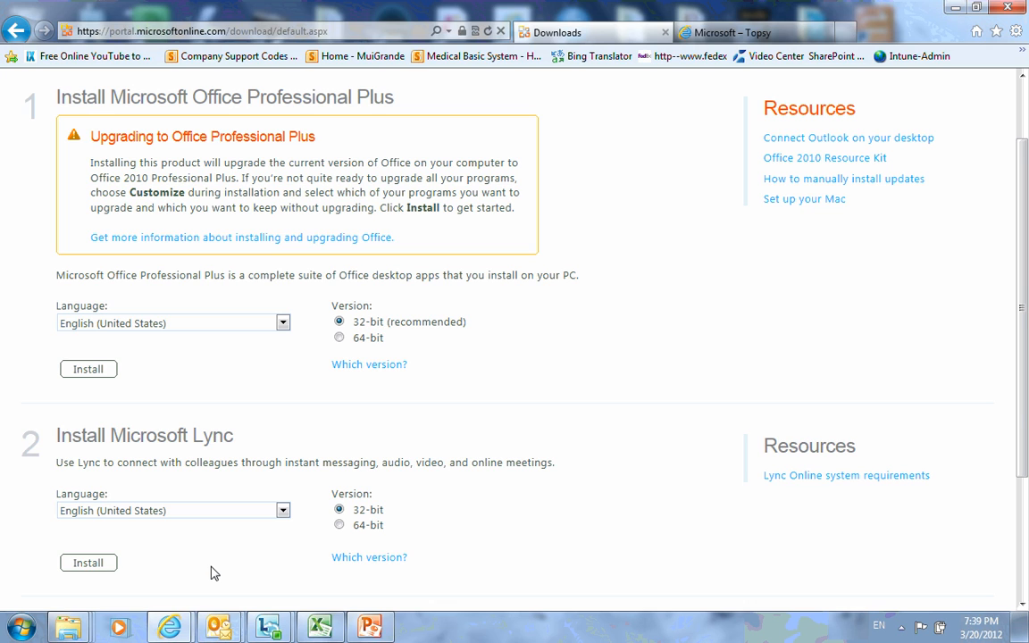
{"action": "scroll", "coordinate": [223, 565], "scroll_direction": "down", "scroll_amount": 3}
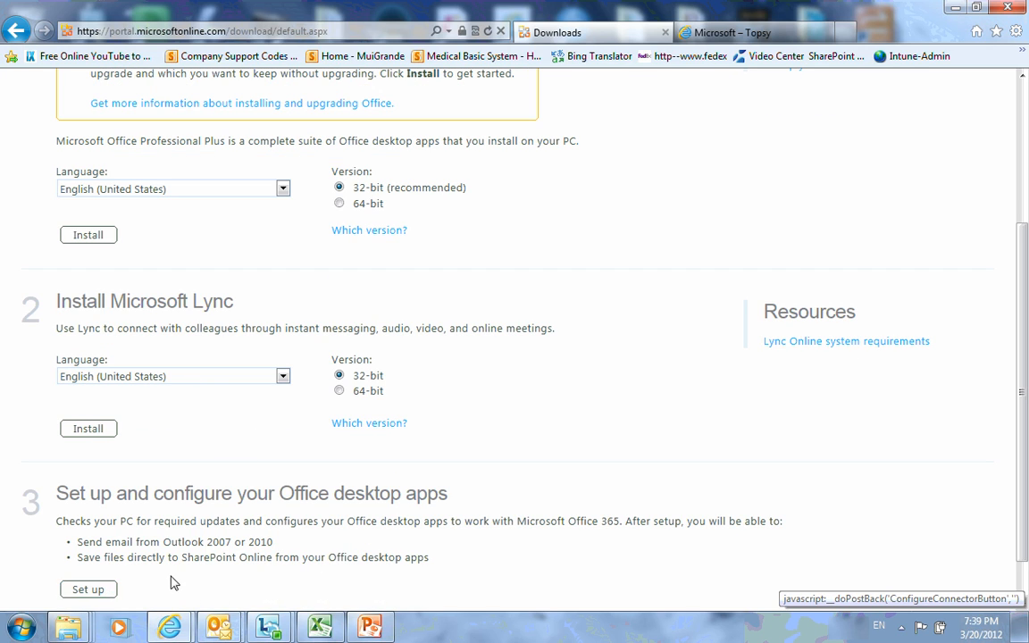
{"action": "scroll", "coordinate": [298, 533], "scroll_direction": "up", "scroll_amount": 4}
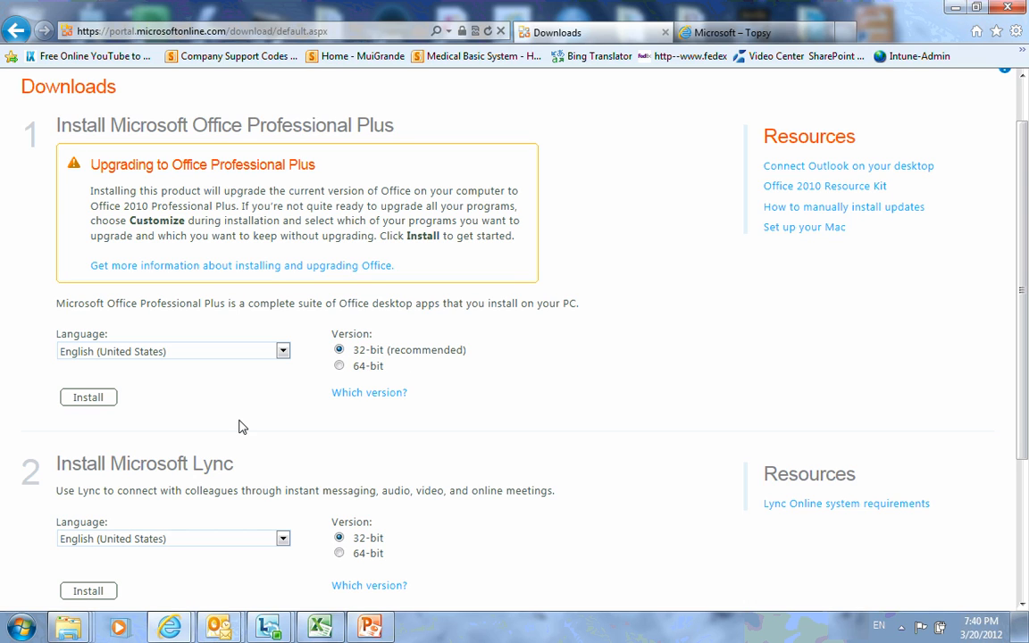
{"action": "left_click", "coordinate": [284, 351]}
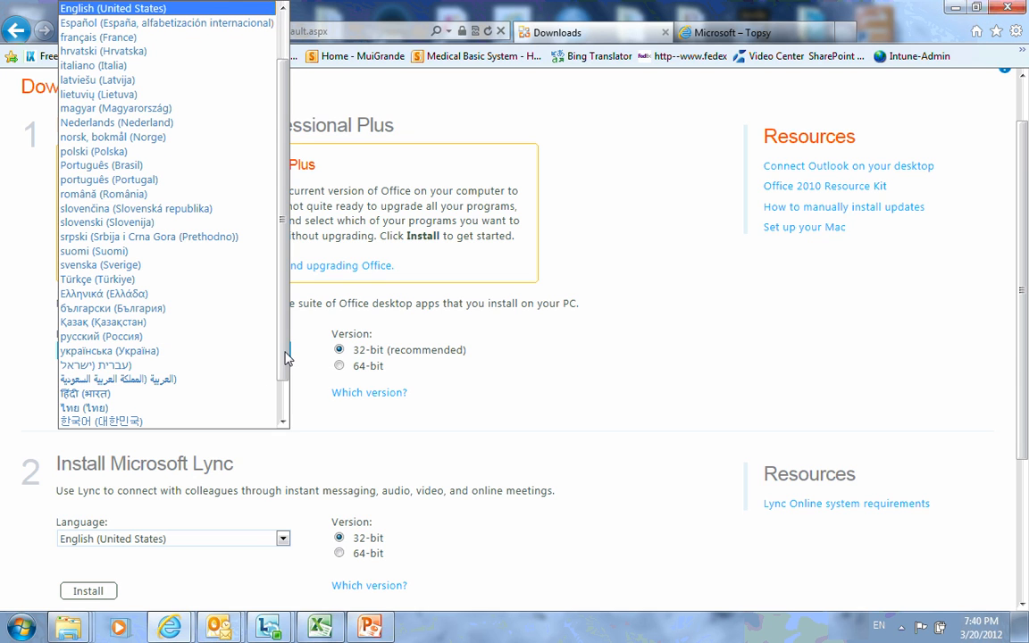
{"action": "left_click_drag", "start_coordinate": [281, 362], "coordinate": [294, 310]}
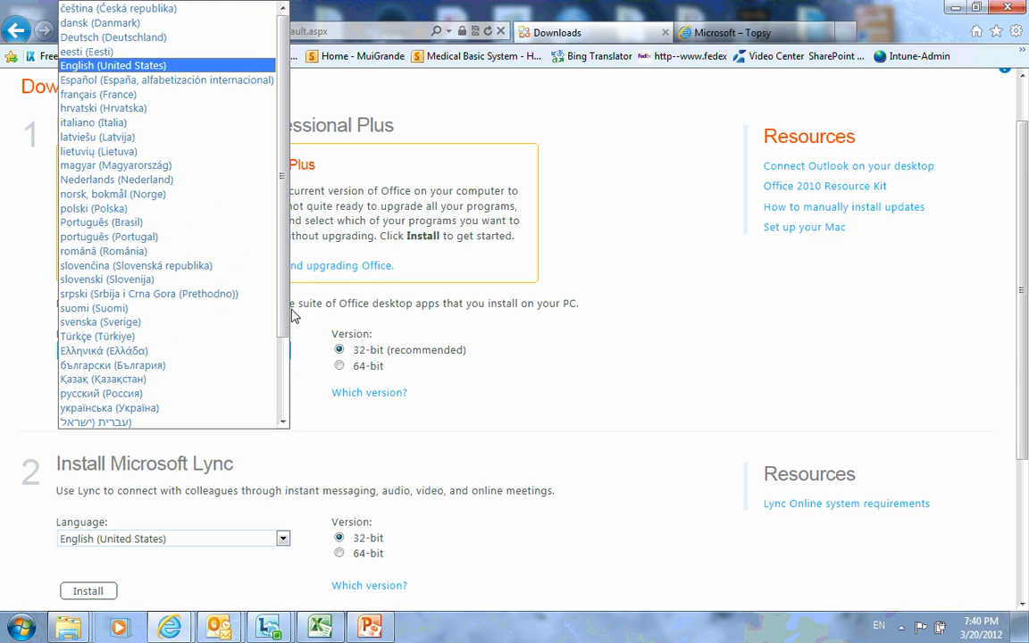
{"action": "left_click", "coordinate": [578, 397]}
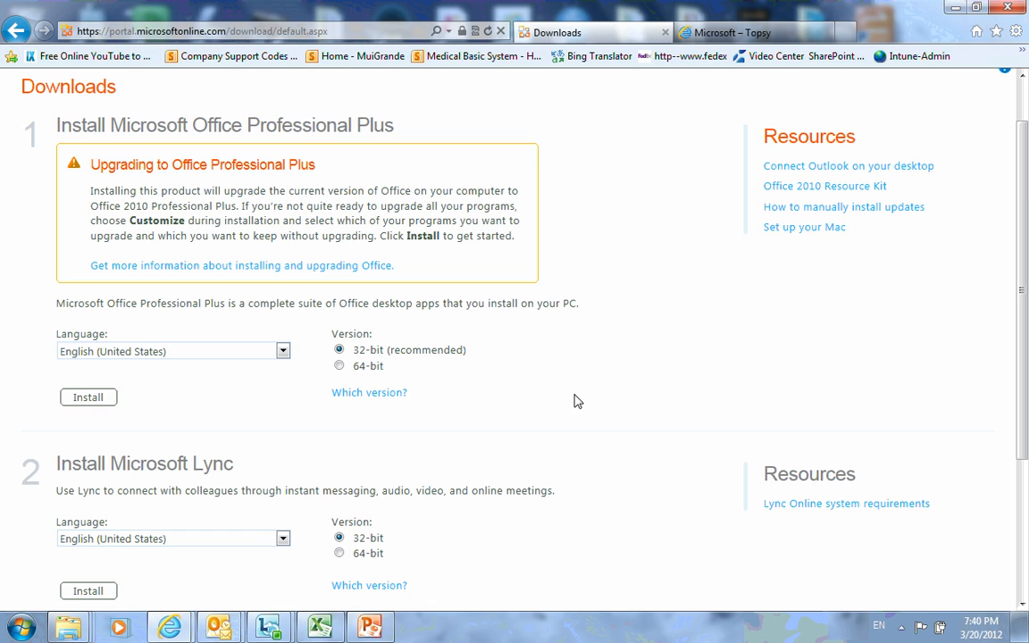
{"action": "left_click", "coordinate": [283, 539]}
{"action": "left_click", "coordinate": [283, 539]}
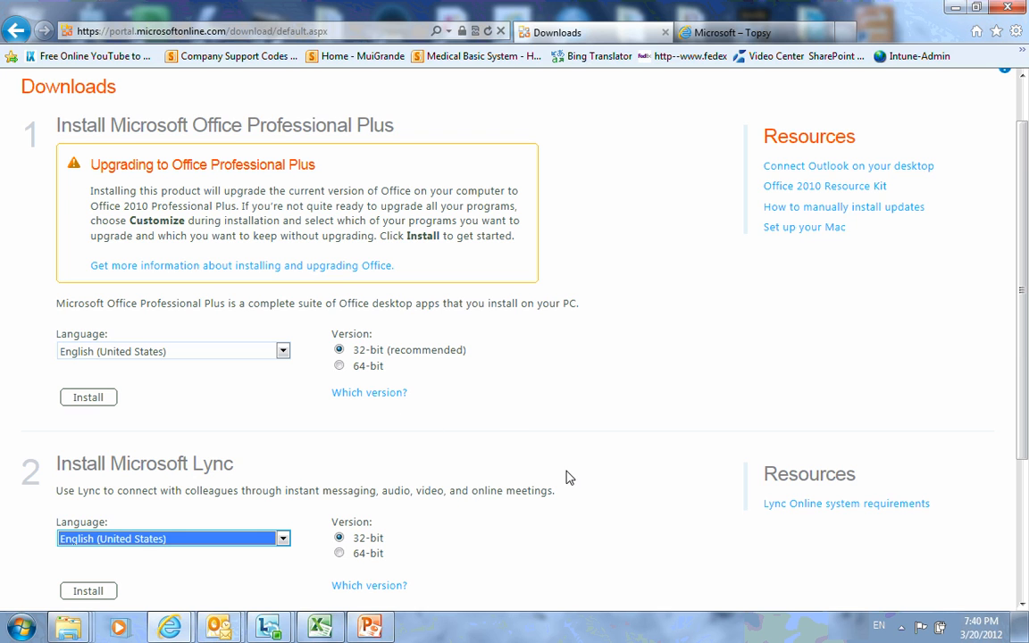
{"action": "scroll", "coordinate": [650, 543], "scroll_direction": "down", "scroll_amount": 1}
{"action": "scroll", "coordinate": [625, 536], "scroll_direction": "down", "scroll_amount": 2}
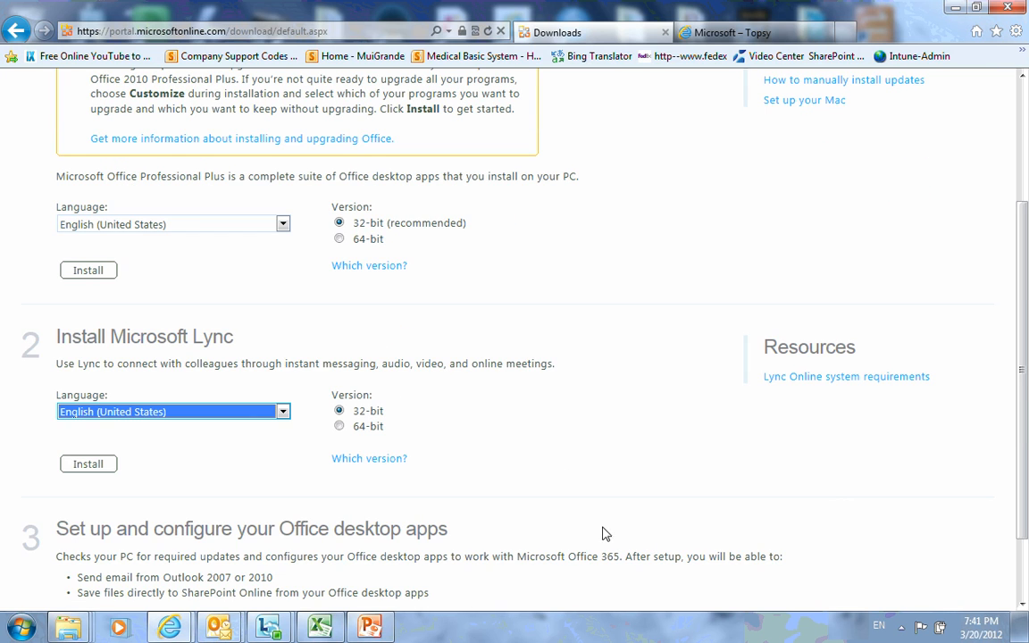
{"action": "scroll", "coordinate": [528, 357], "scroll_direction": "up", "scroll_amount": 4}
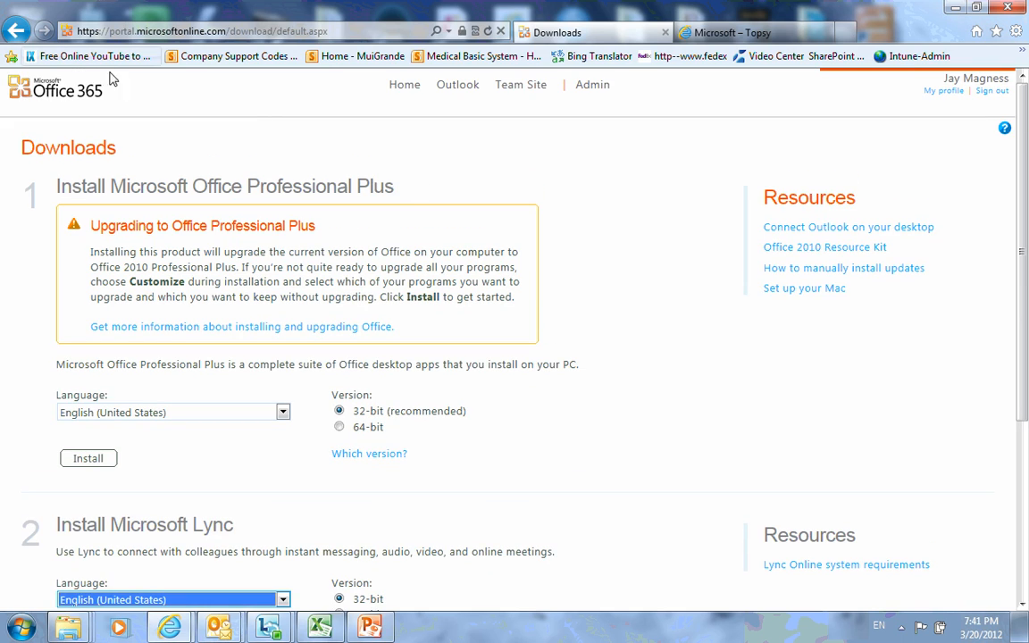
Return to the Office 365 home page and launch Outlook Web App.
{"action": "left_click", "coordinate": [401, 86]}
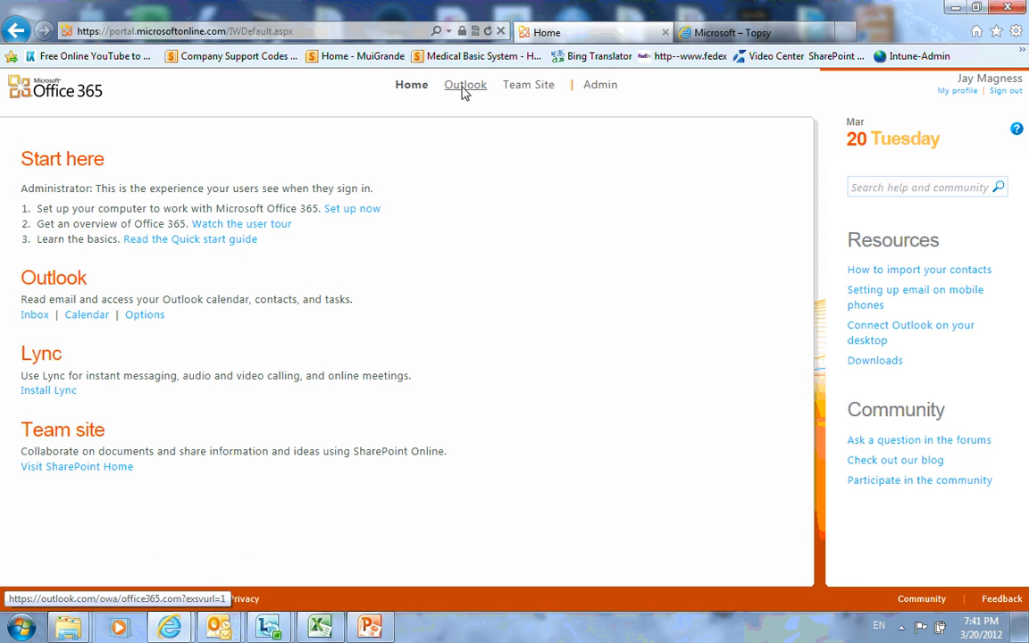
{"action": "left_click", "coordinate": [464, 90]}
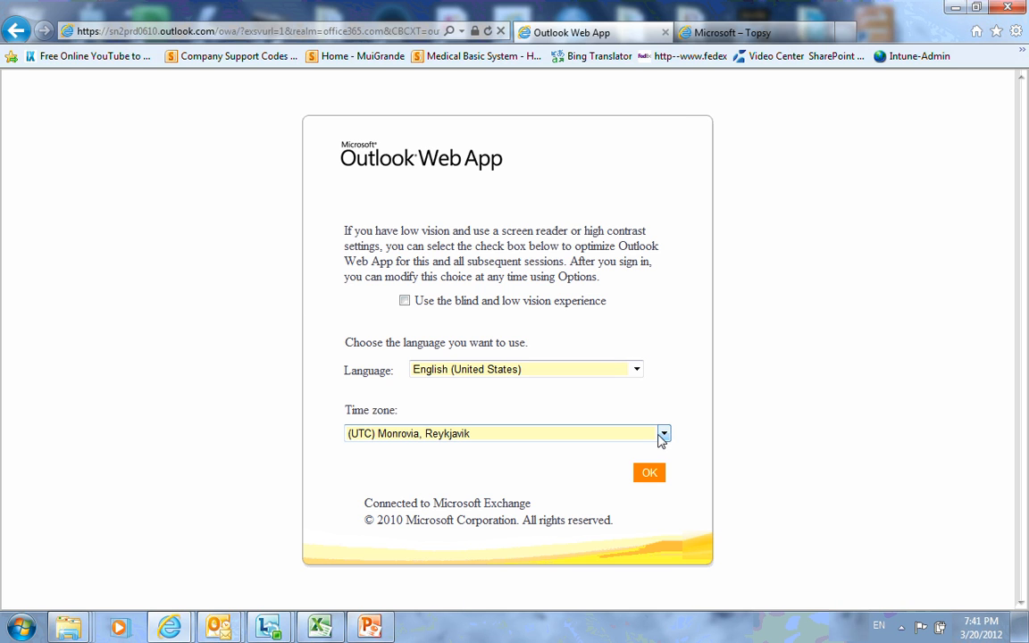
Keep English (United States), choose the (UTC-05:00) Bogota, Lima, Quito time zone, and confirm.
{"action": "left_click", "coordinate": [638, 375]}
{"action": "left_click", "coordinate": [637, 380]}
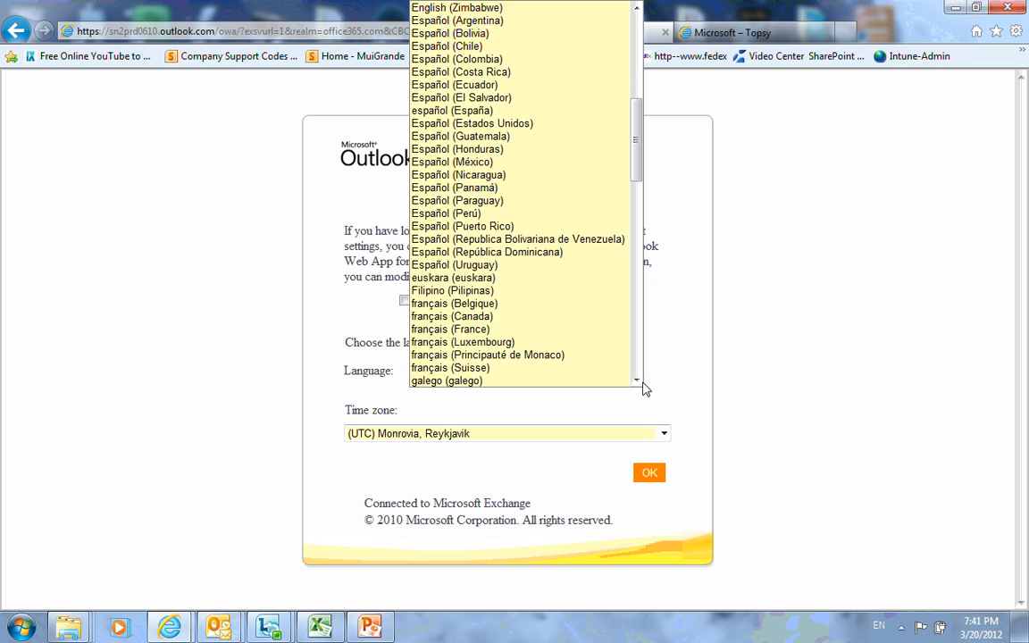
{"action": "left_click", "coordinate": [637, 381]}
{"action": "left_click", "coordinate": [650, 395]}
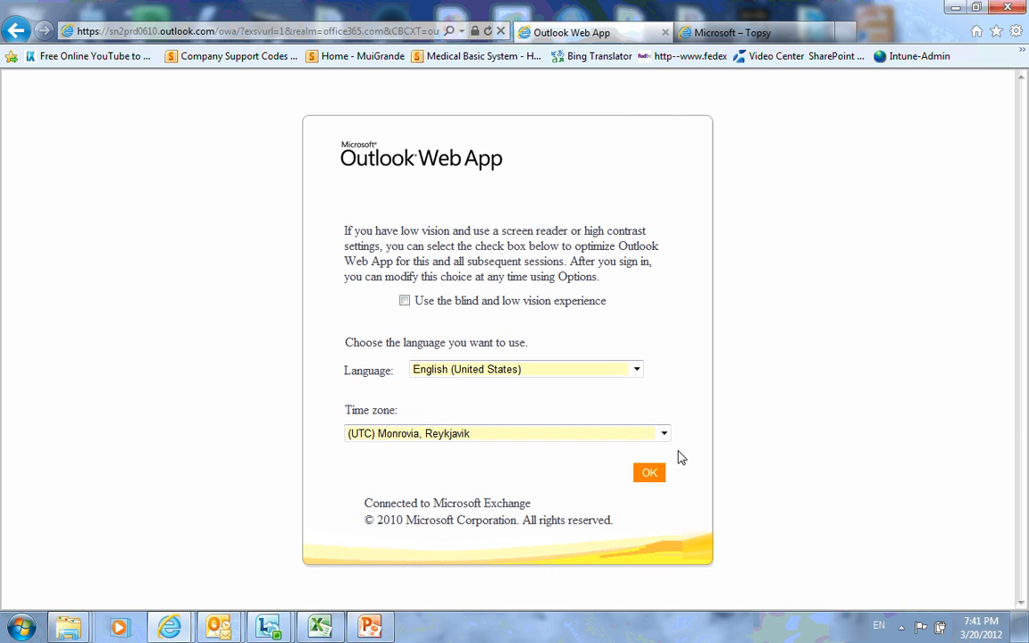
{"action": "left_click", "coordinate": [663, 433]}
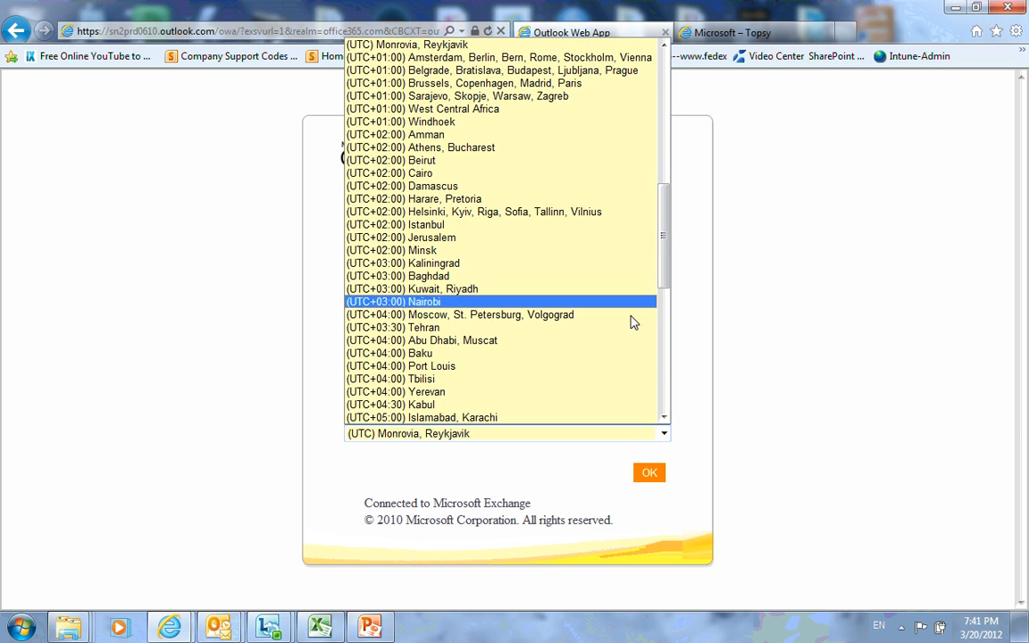
{"action": "left_click", "coordinate": [664, 370]}
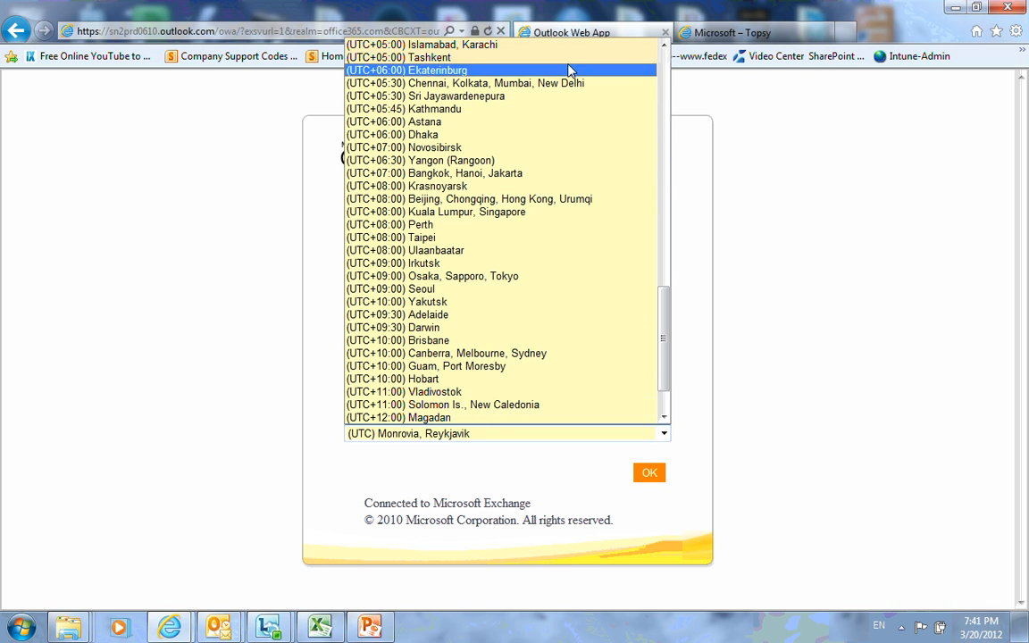
{"action": "left_click", "coordinate": [665, 44]}
{"action": "left_click", "coordinate": [665, 44]}
{"action": "left_click_drag", "start_coordinate": [666, 45], "coordinate": [667, 49]}
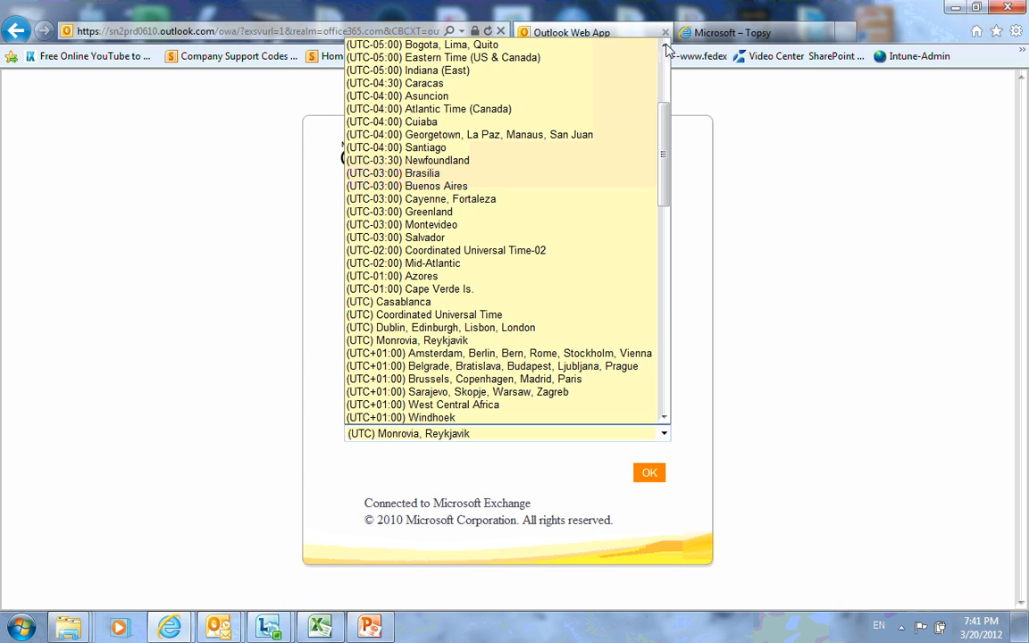
{"action": "left_click", "coordinate": [620, 46]}
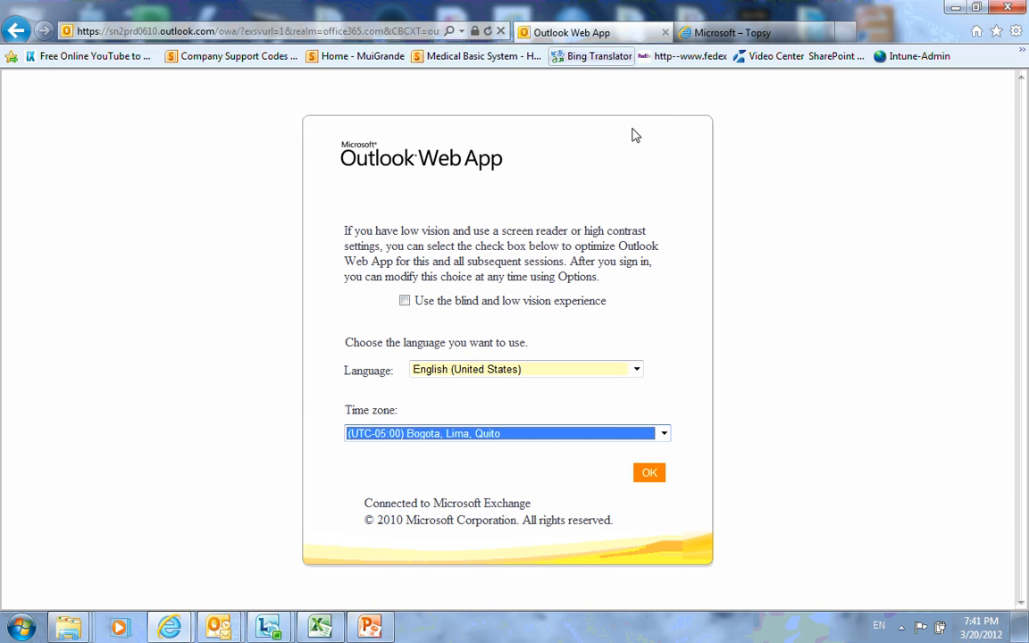
{"action": "left_click", "coordinate": [656, 481]}
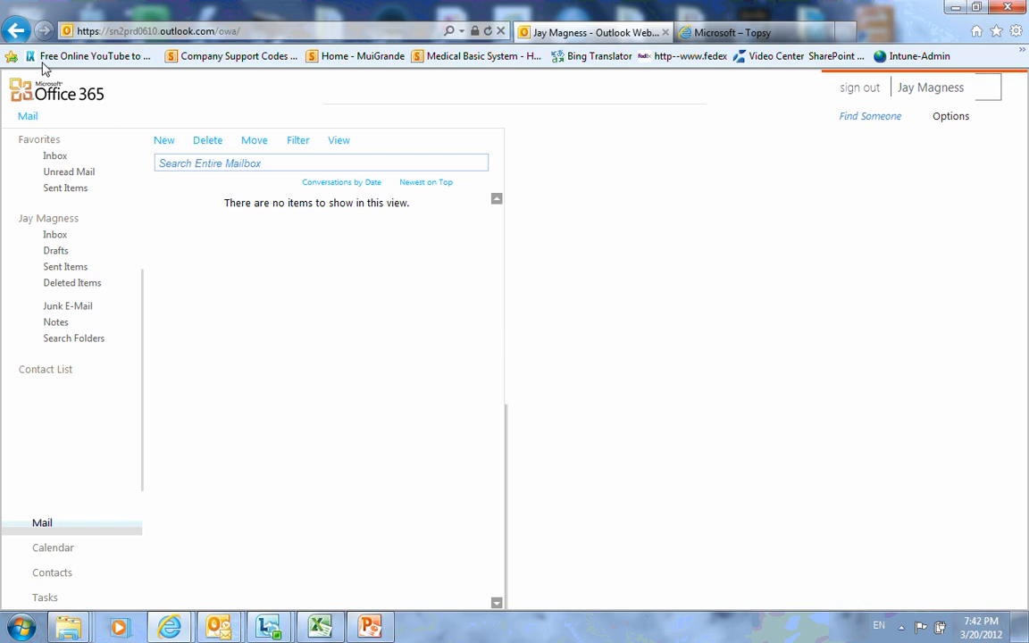
Go back to the Office 365 home page, then switch to the truecloud1-video title slide's subtitle.
{"action": "left_click", "coordinate": [17, 31]}
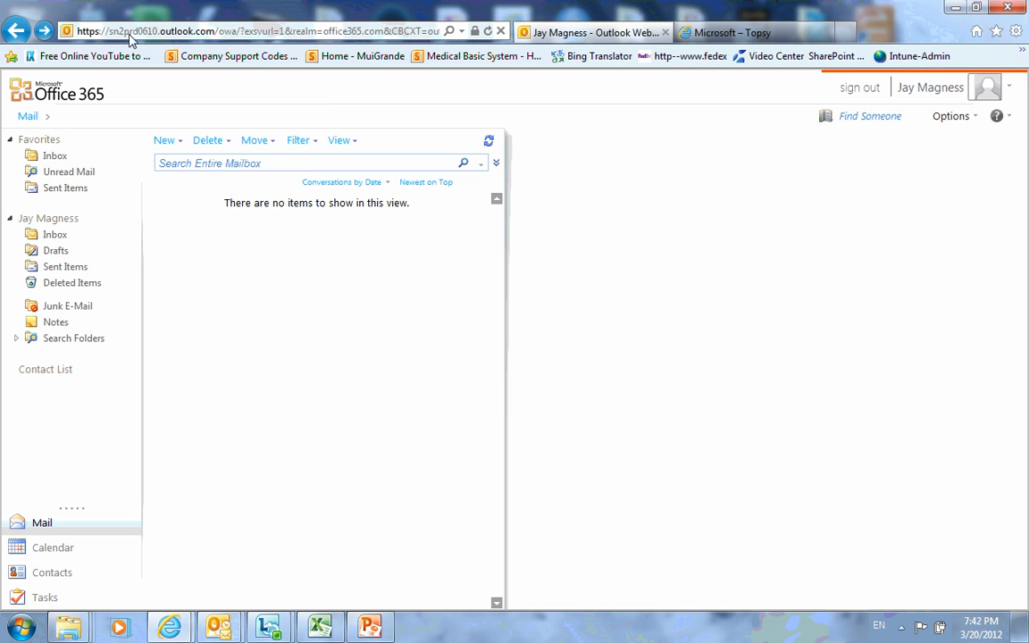
{"action": "left_click", "coordinate": [20, 31]}
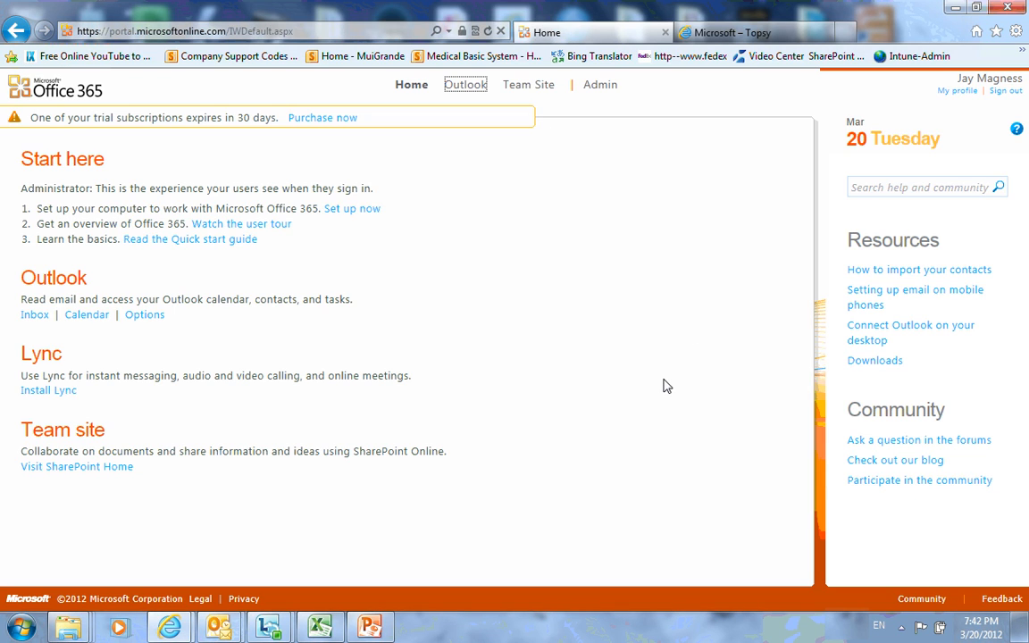
{"action": "left_click", "coordinate": [371, 627]}
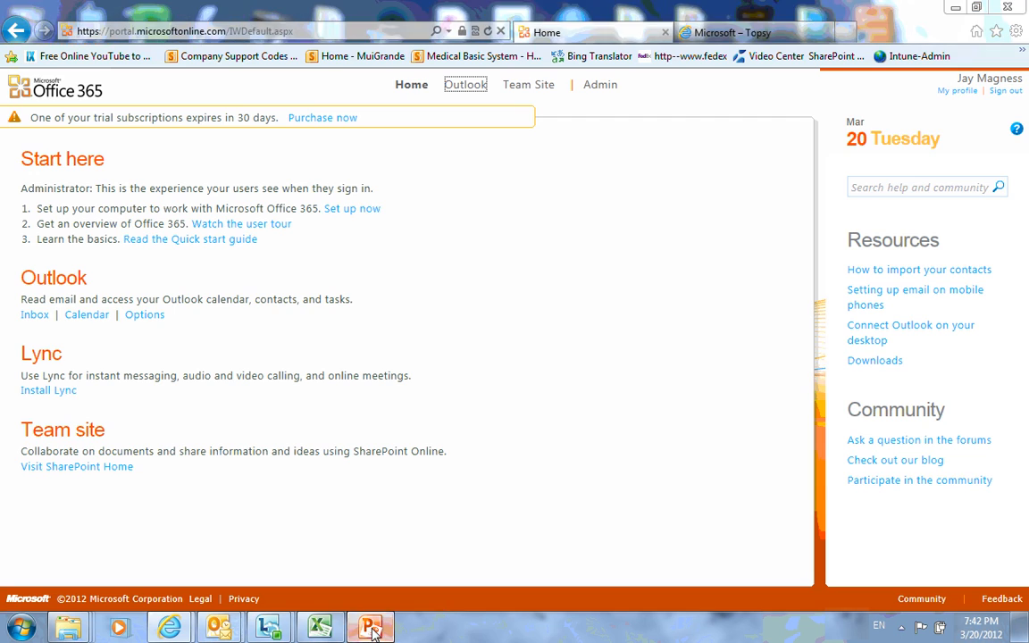
{"action": "left_click", "coordinate": [625, 259]}
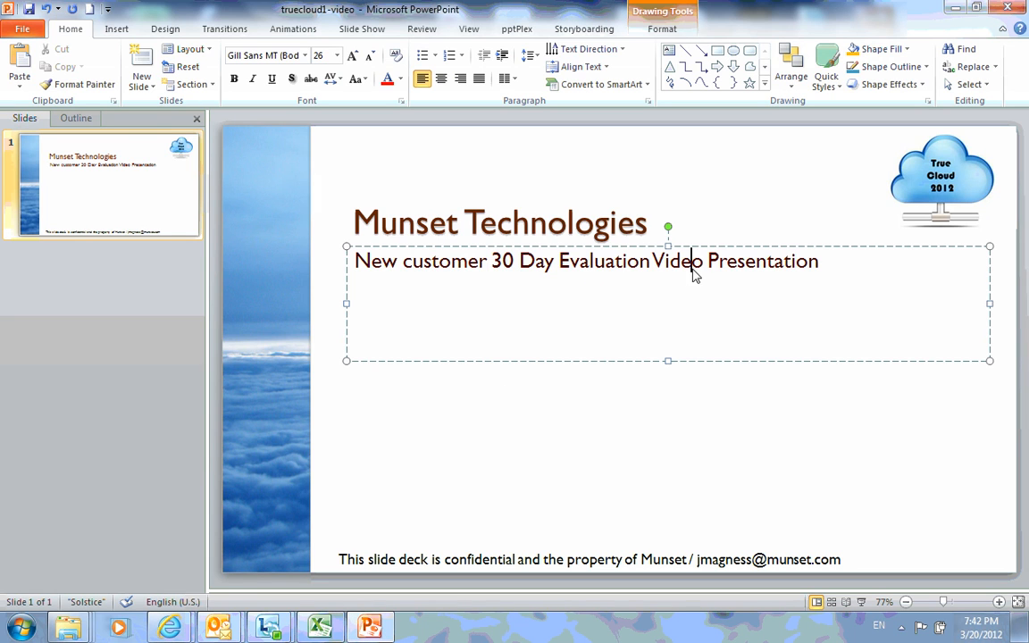
Add the presenter's e-mail address below the subtitle, then preview the title slide as a slide show.
{"action": "key", "text": "Return"}
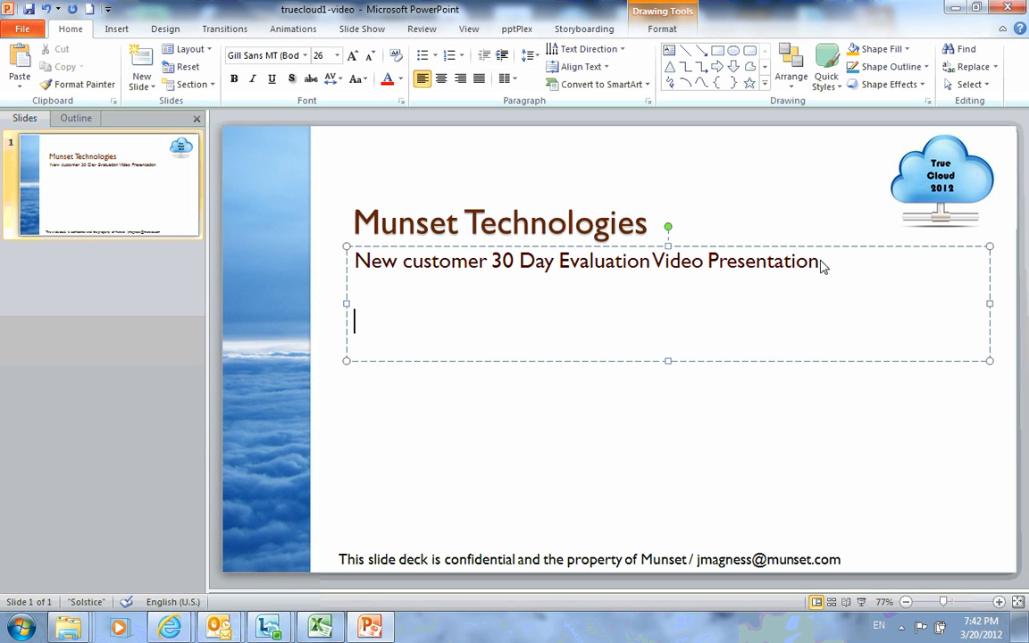
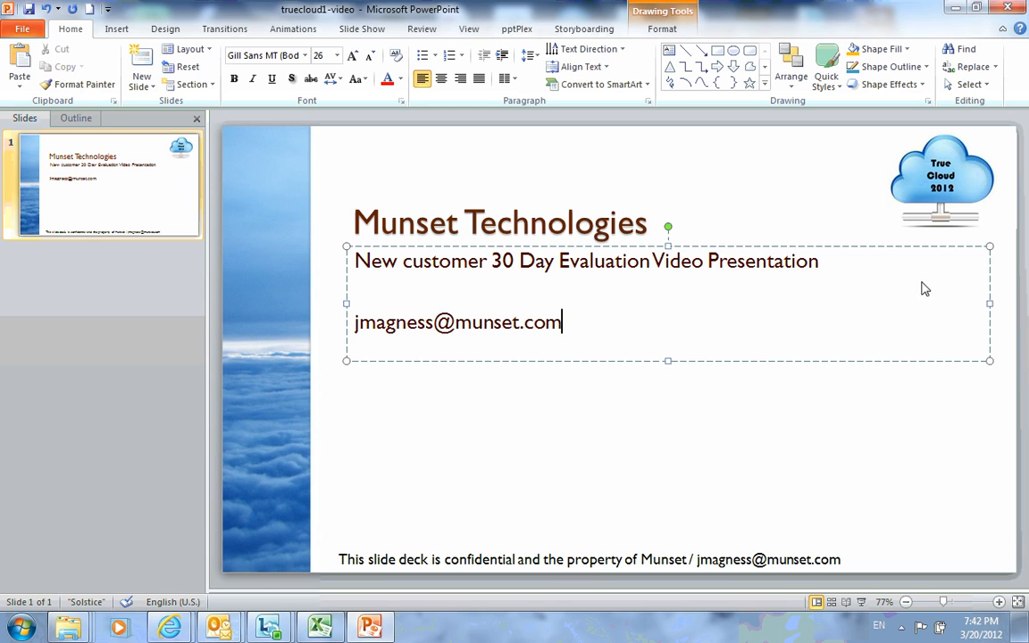
{"action": "left_click", "coordinate": [861, 601]}
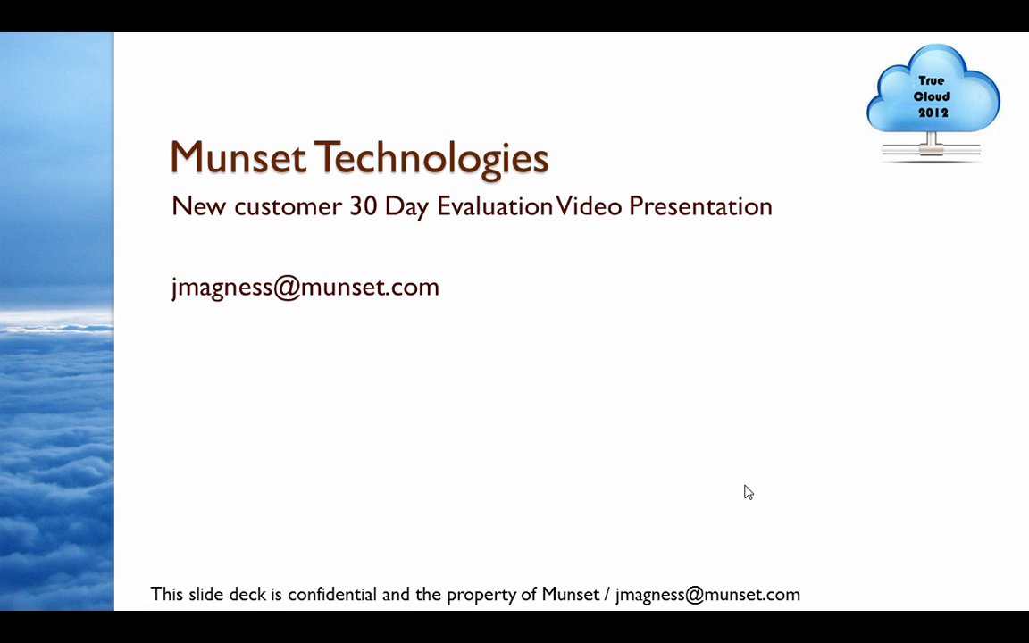
{"action": "key", "text": "Escape"}
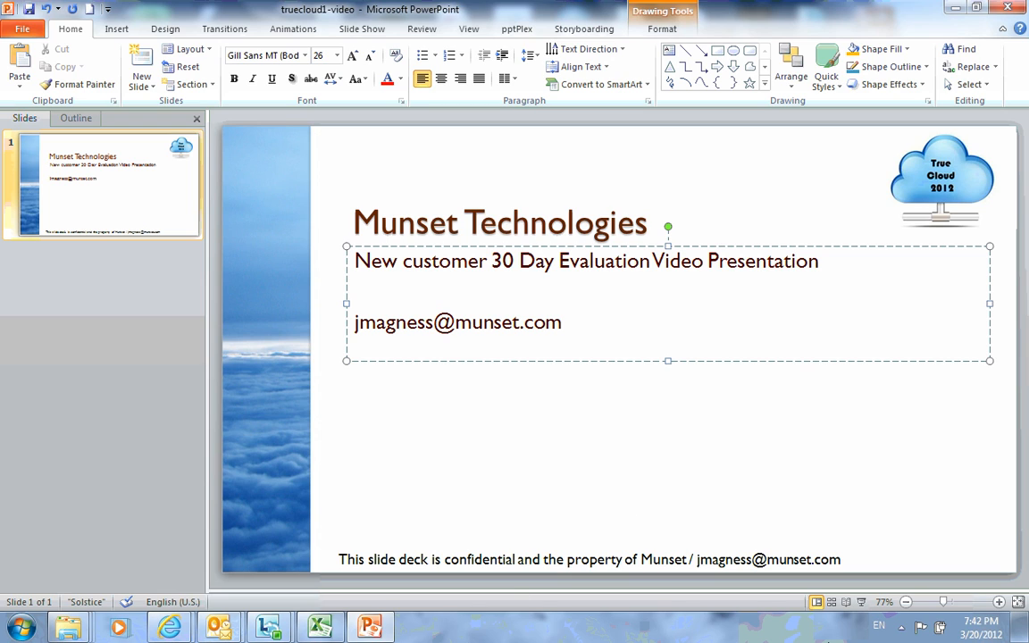
{"action": "left_click", "coordinate": [900, 626]}
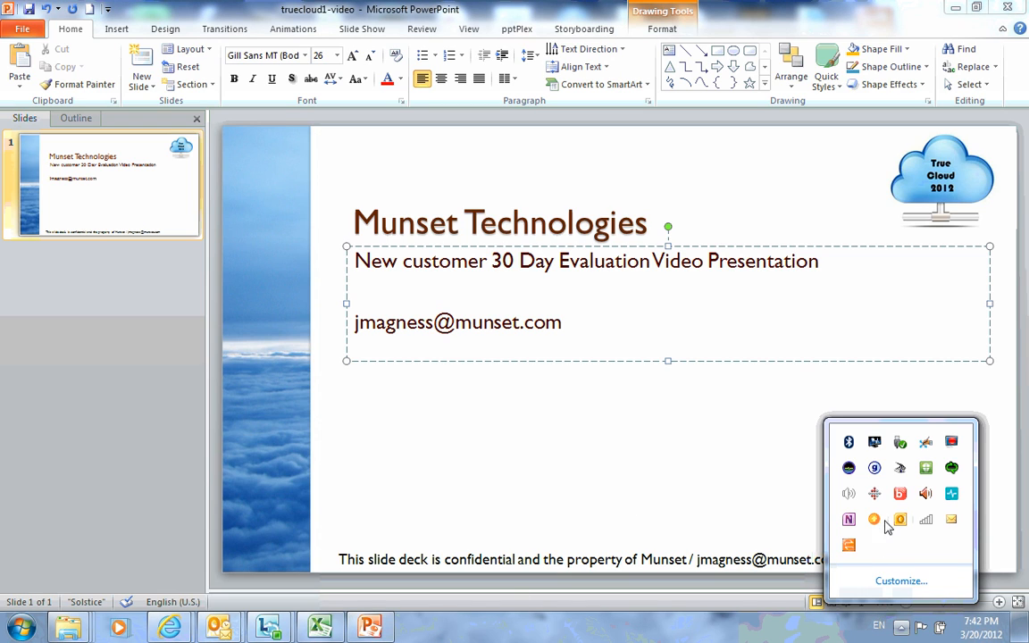